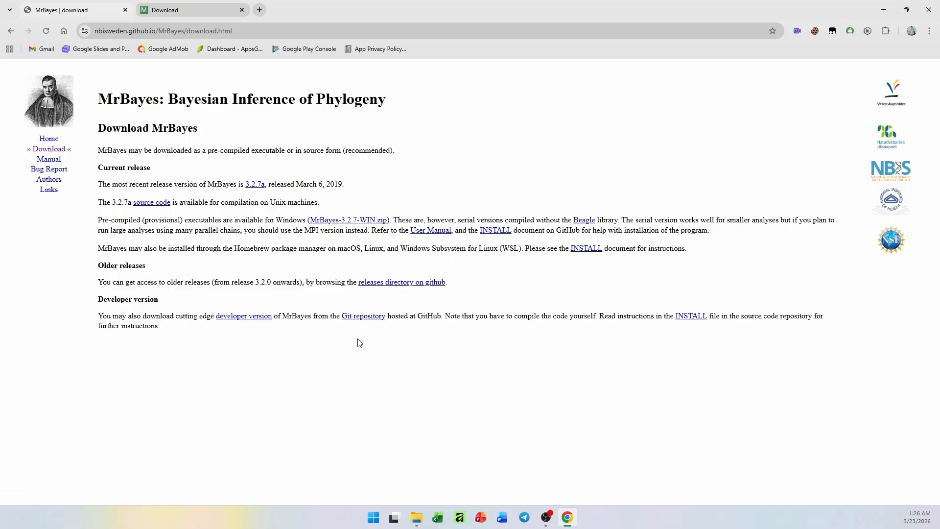
Return to the Google results for mrbayes and look through the listed MrBayes pages and videos
key(alt+Left)
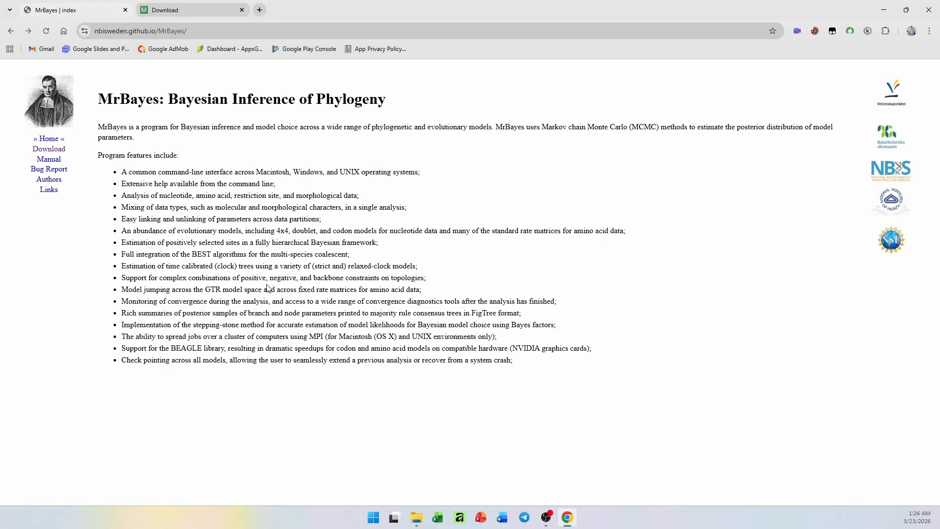
key(alt+Left)
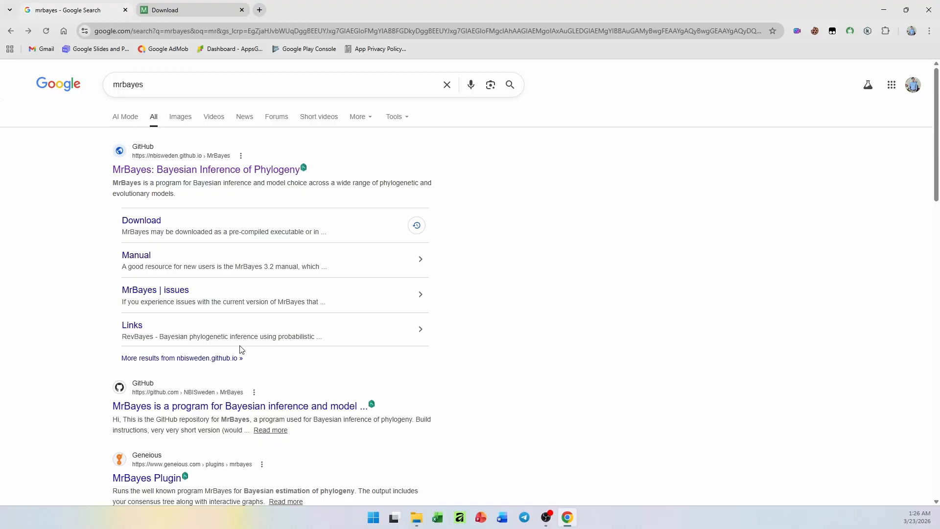
scroll(245, 350, down, 1)
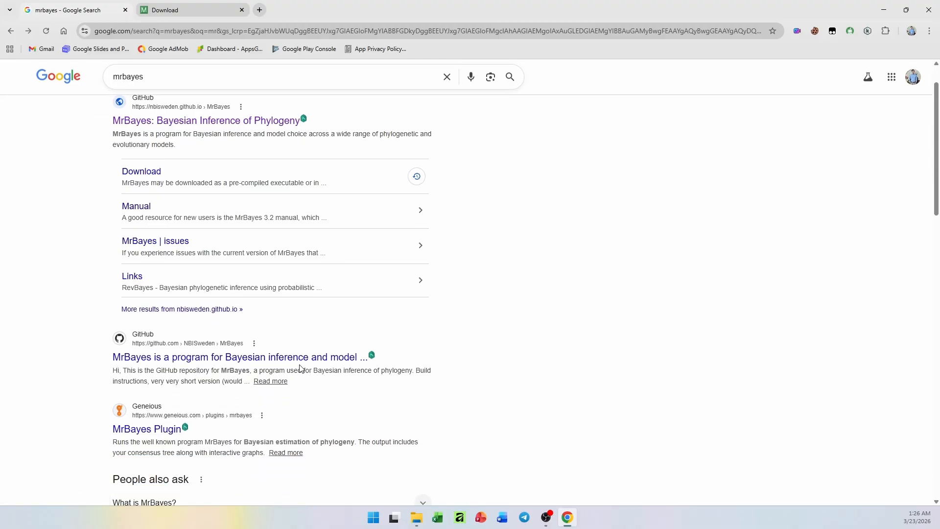
scroll(300, 368, down, 7)
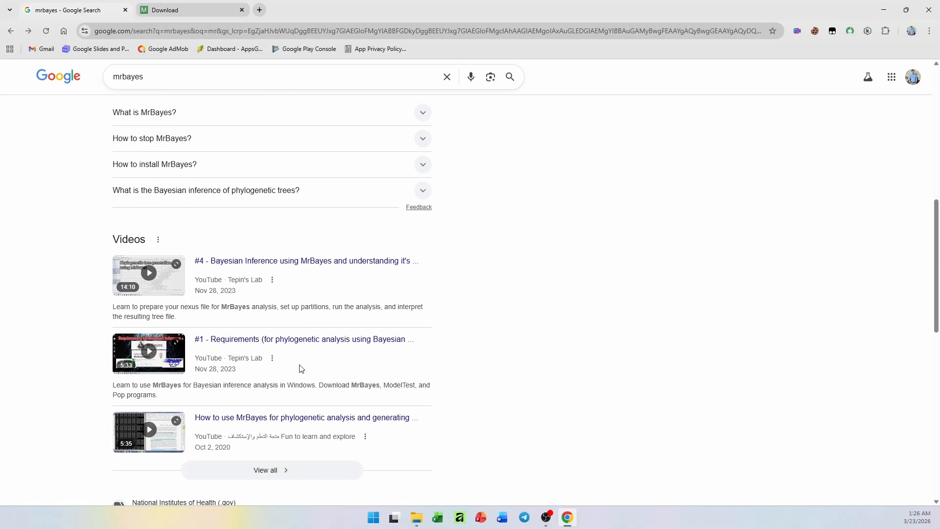
scroll(301, 368, up, 6)
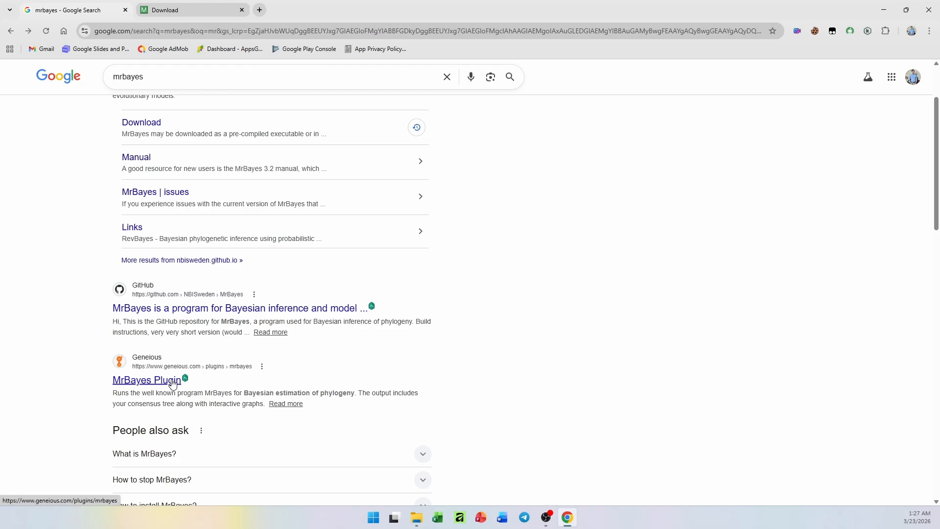
scroll(173, 383, up, 2)
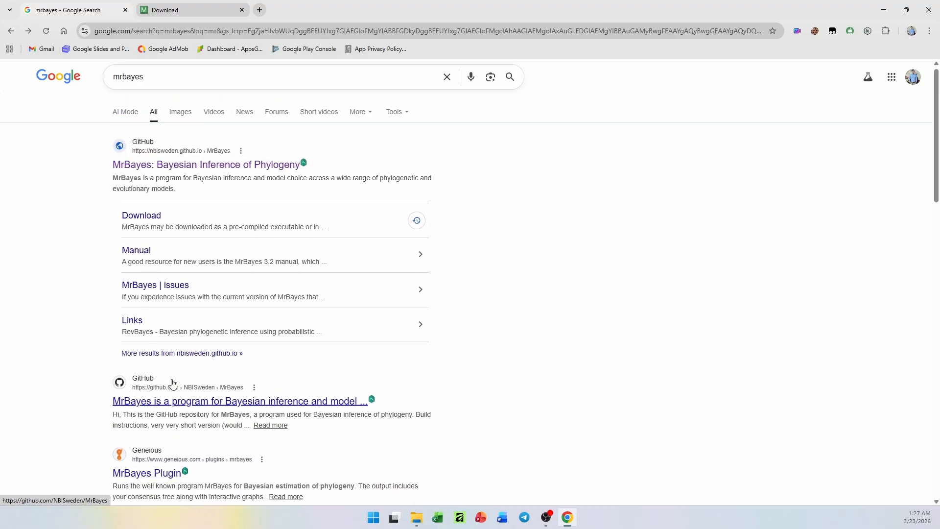
Try to download the Windows package MrBayes-3.2.7-WIN.zip from the MrBayes download page
key(alt+Right)
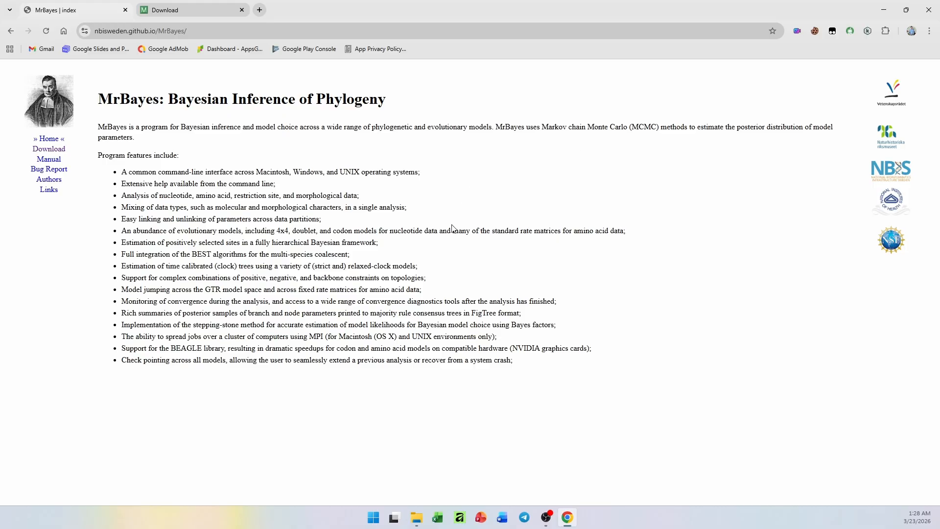
click(62, 152)
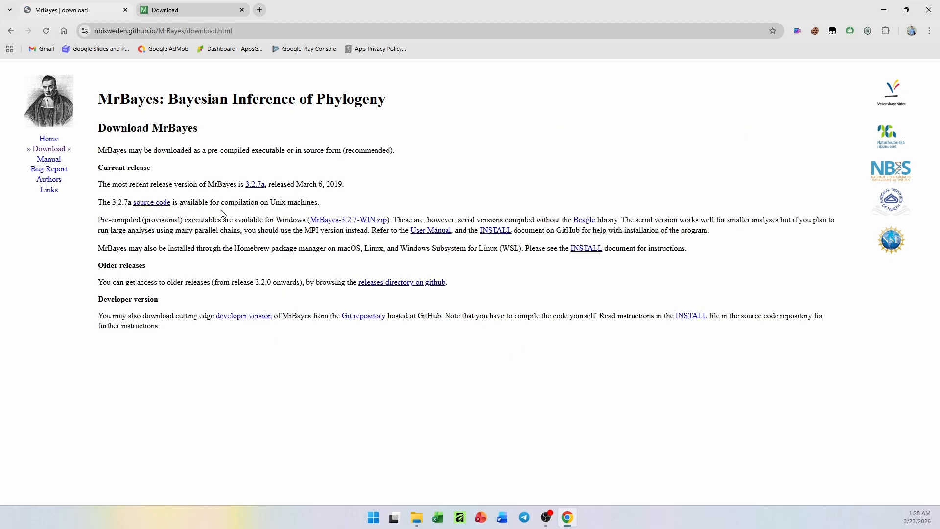
click(357, 221)
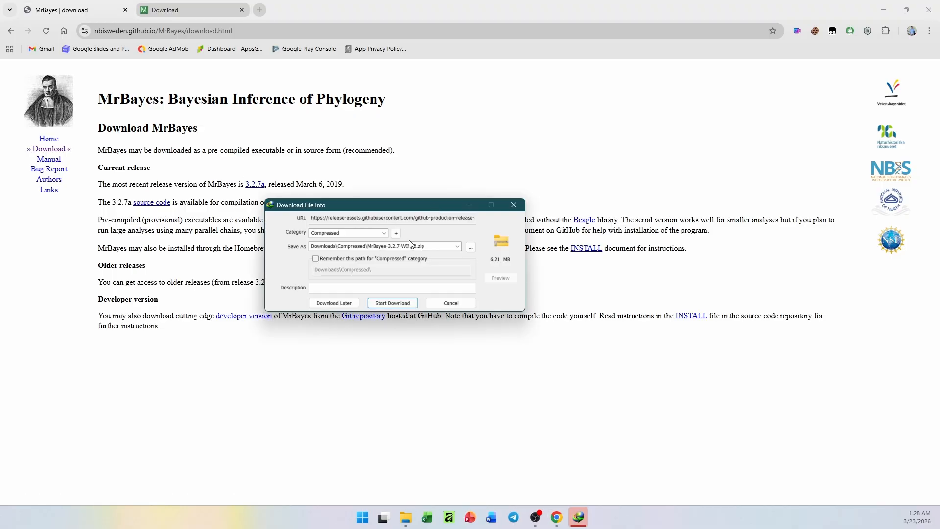
click(514, 205)
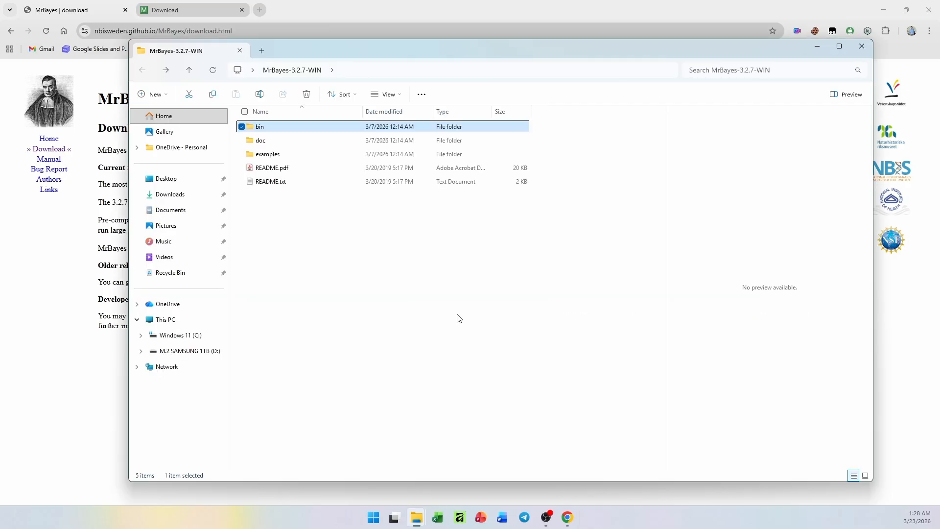
Open Manual_MrBayes_v3.2.pdf from the doc folder of MrBayes-3.2.7-WIN in a maximized window
drag(376, 264, 369, 119)
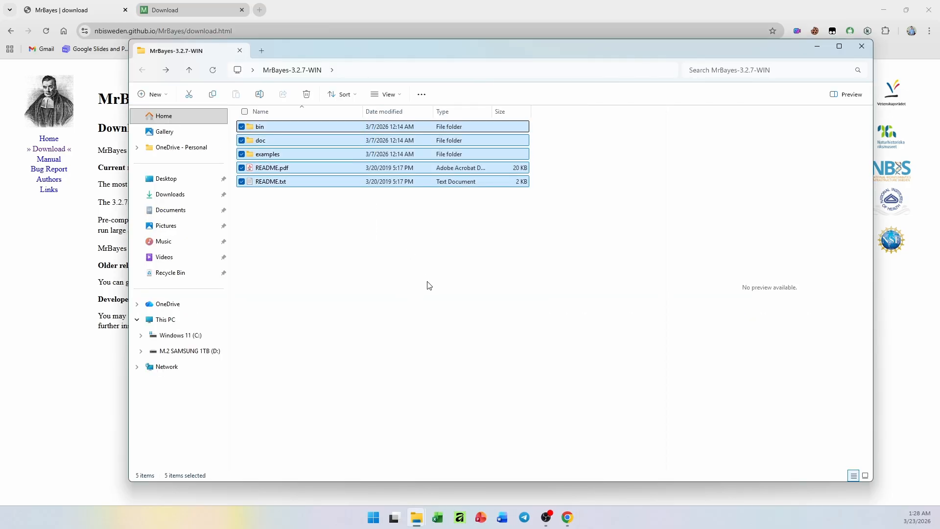
click(470, 266)
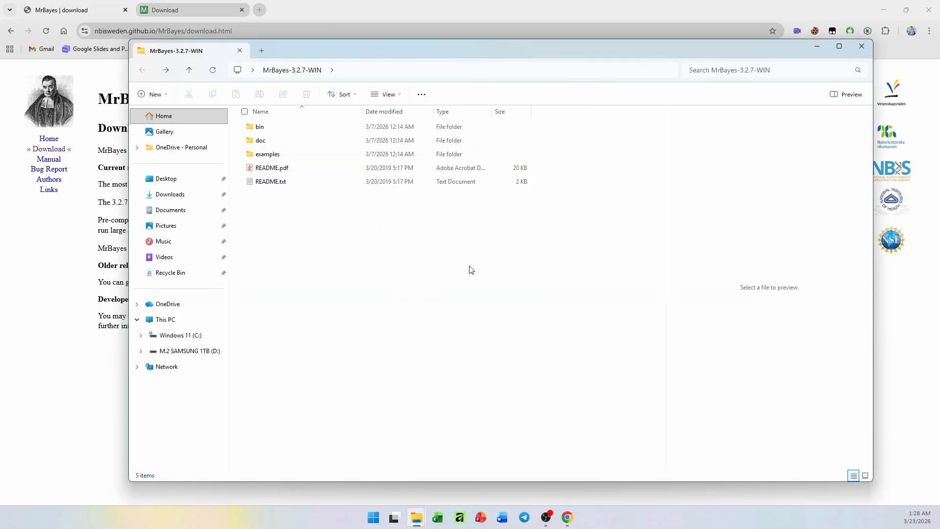
double_click(283, 143)
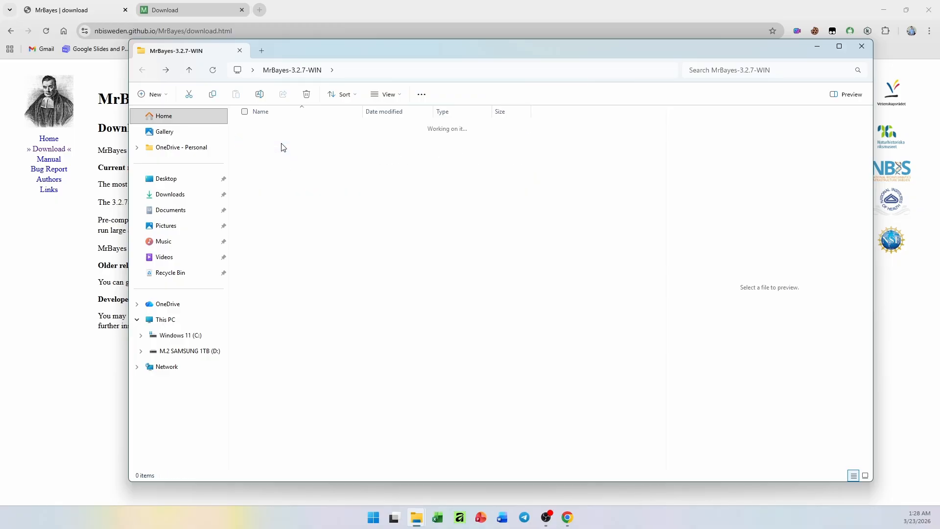
double_click(305, 158)
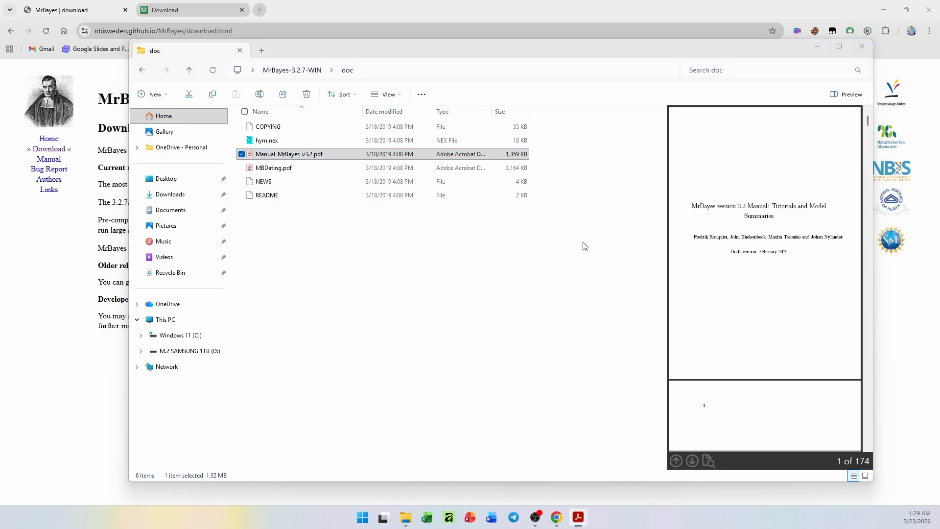
drag(561, 171, 459, 1)
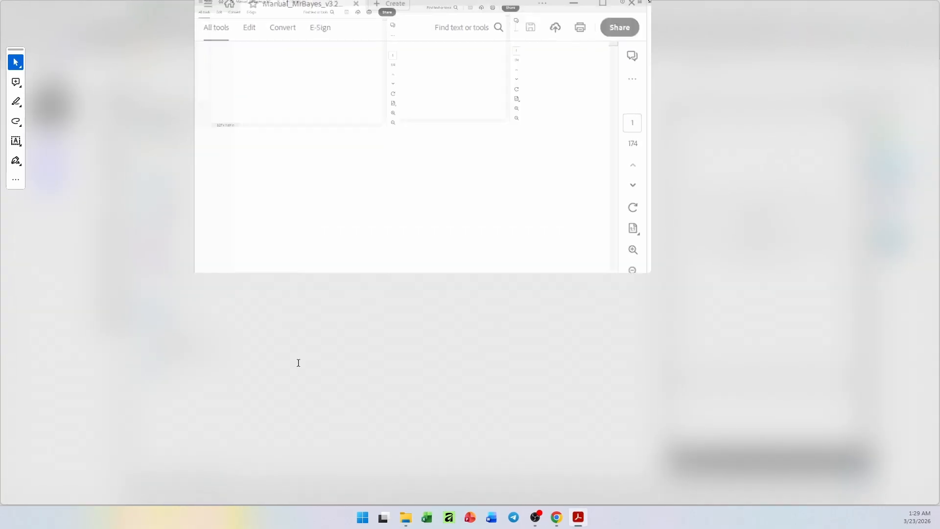
Read through the table of contents of the MrBayes 3.2 manual, including its tutorial chapters, and close the document
scroll(533, 360, down, 2)
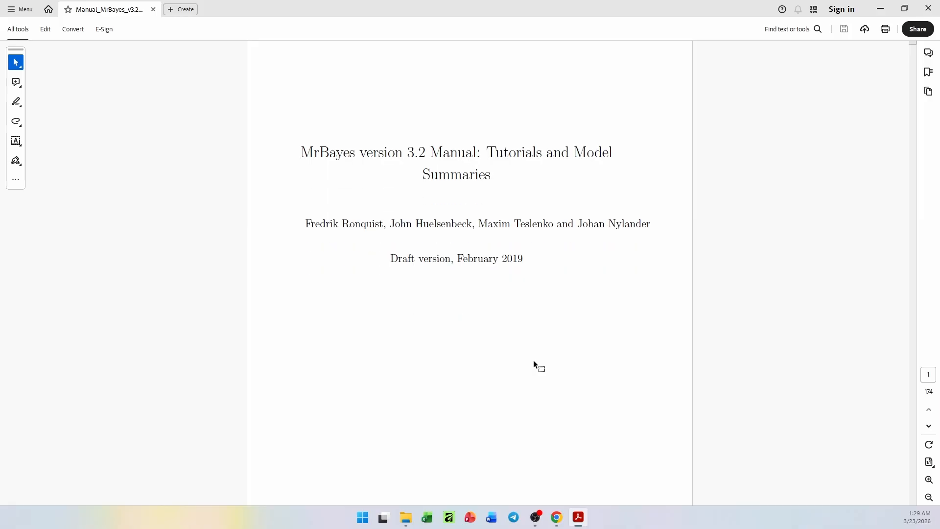
scroll(534, 360, down, 15)
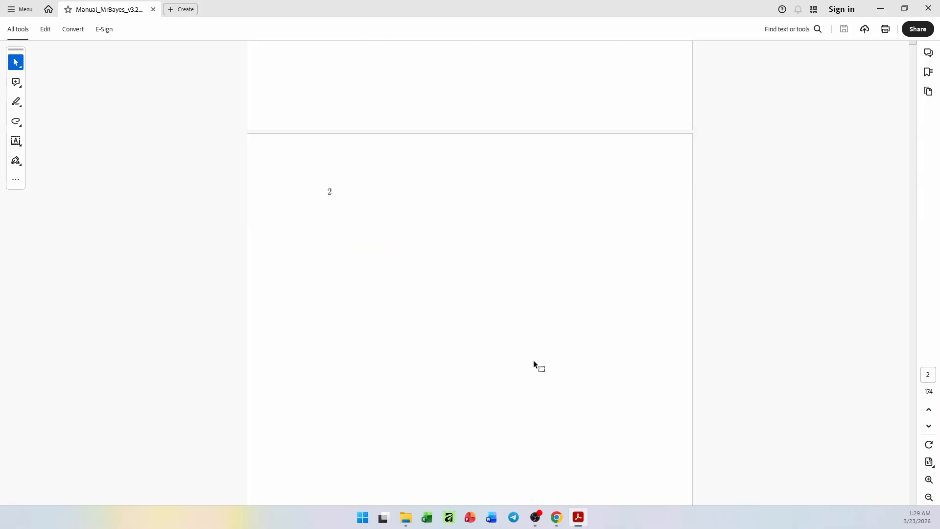
scroll(533, 360, down, 18)
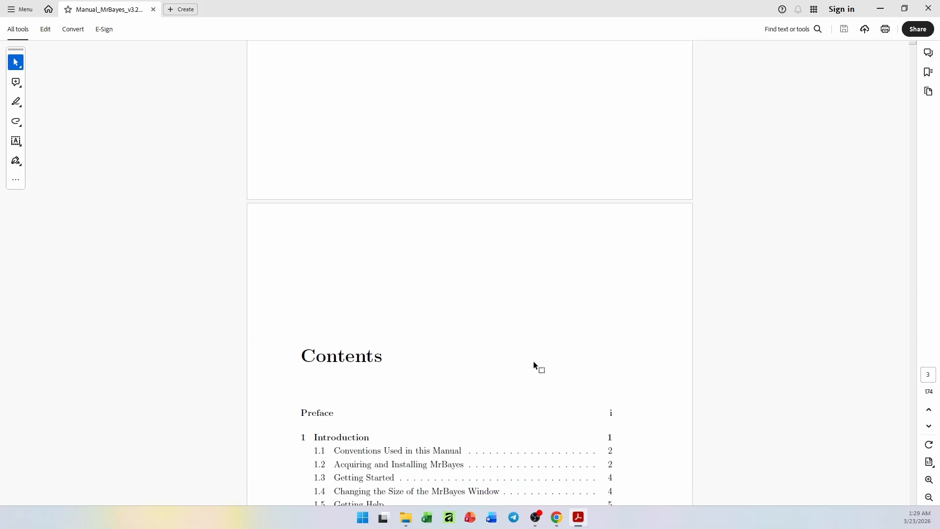
scroll(533, 365, down, 1)
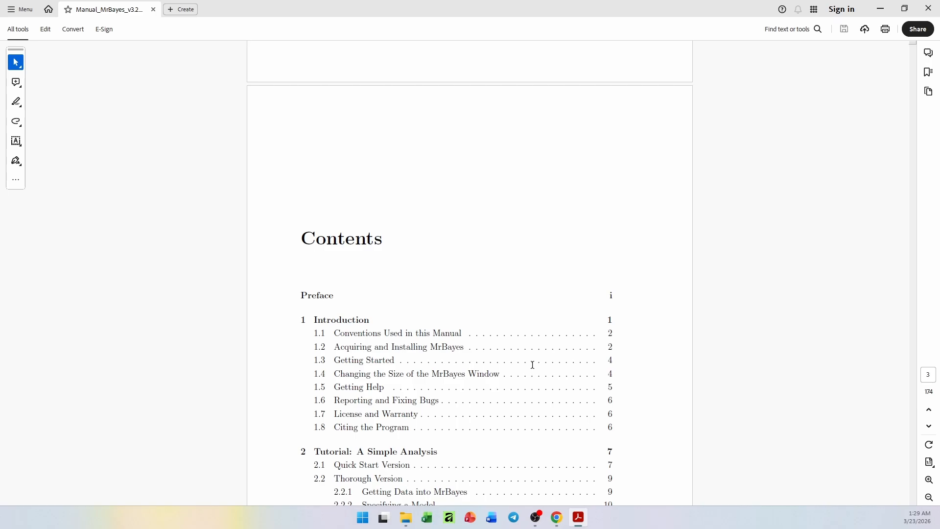
scroll(638, 401, down, 3)
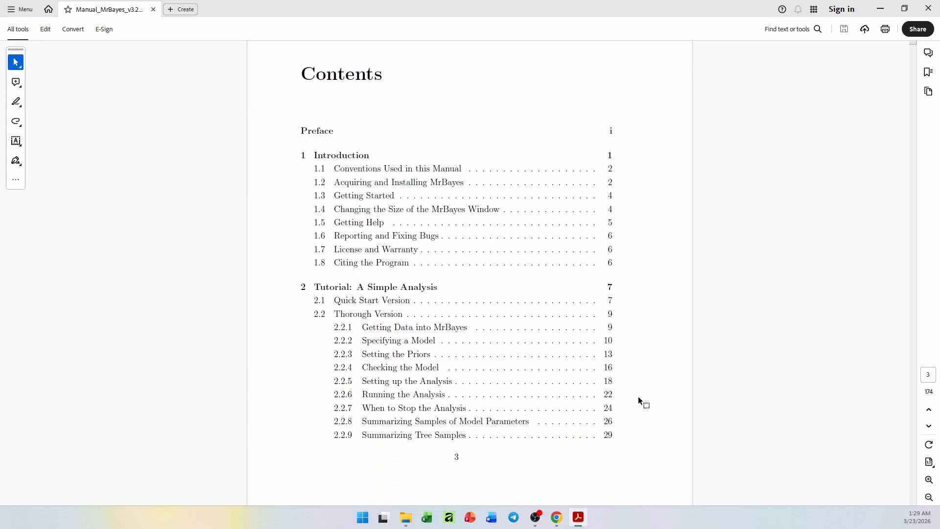
scroll(638, 397, down, 1)
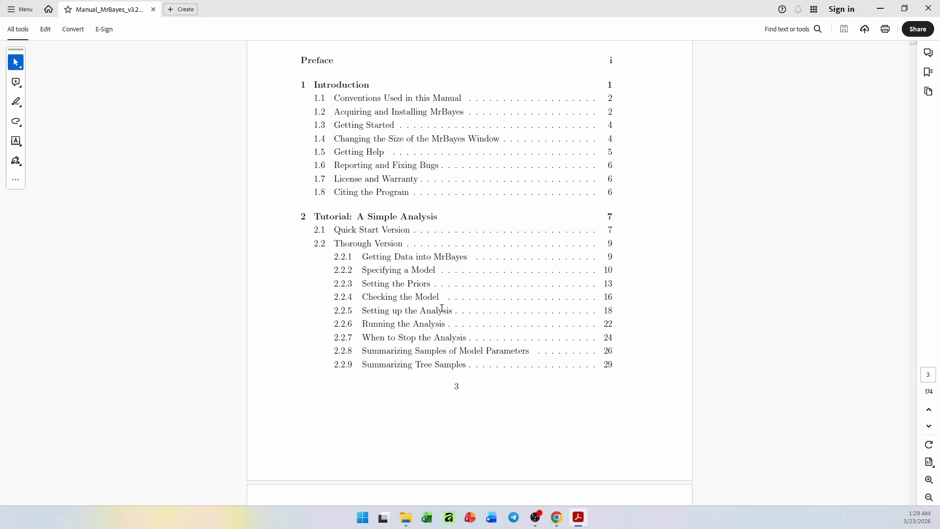
scroll(511, 346, down, 7)
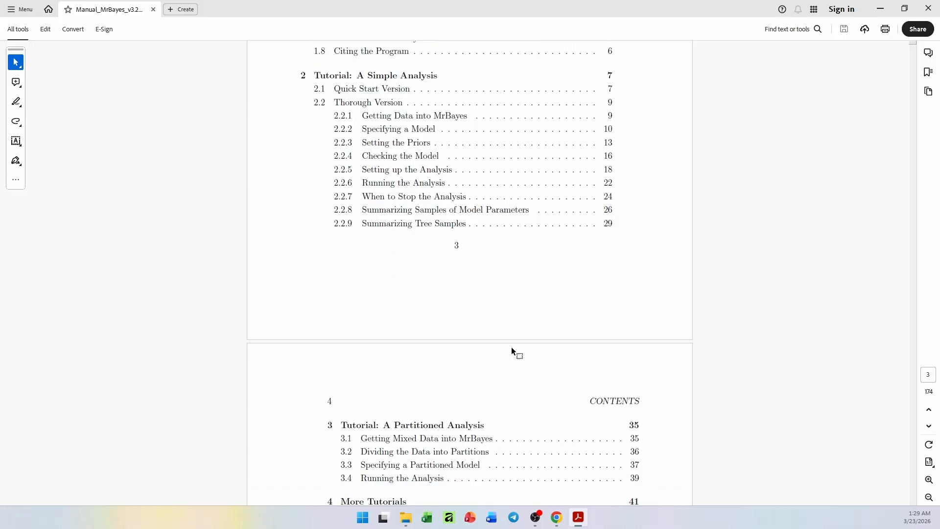
scroll(513, 351, down, 1)
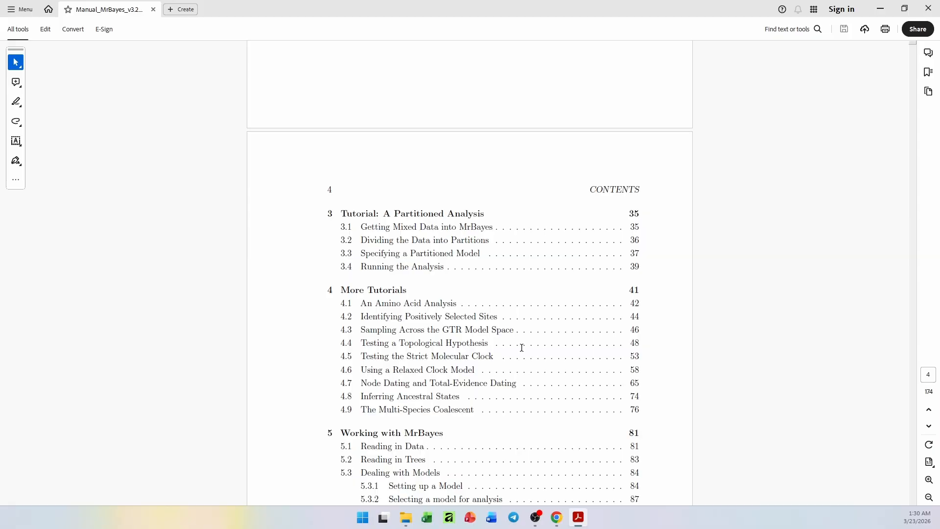
scroll(522, 348, down, 2)
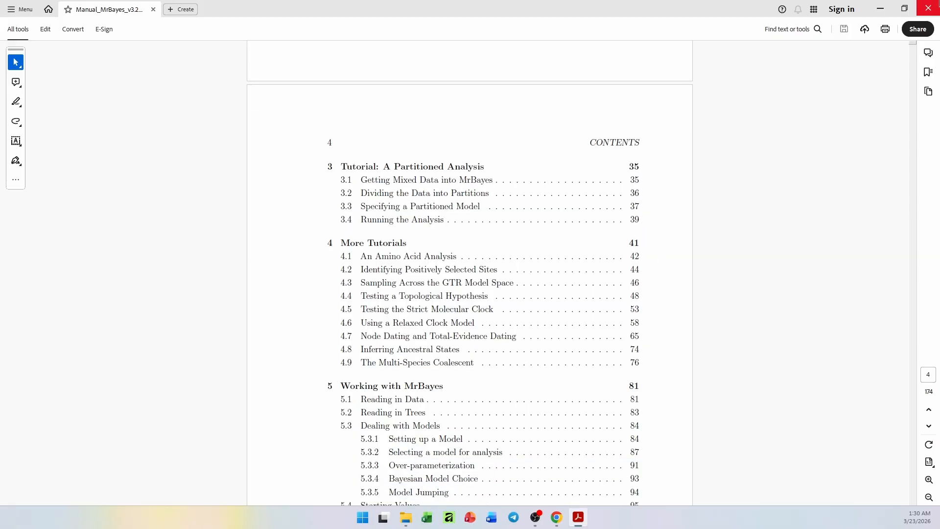
click(929, 8)
Open the bin folder of MrBayes-3.2.7-WIN to view the mb.3.2.7-win64.exe program, and move the folder window partly off the web page
key(alt+Left)
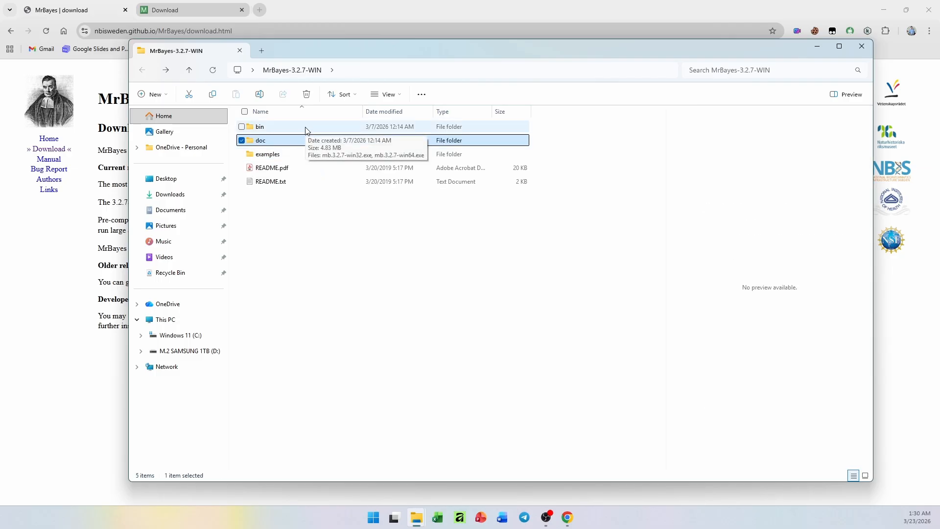
double_click(305, 128)
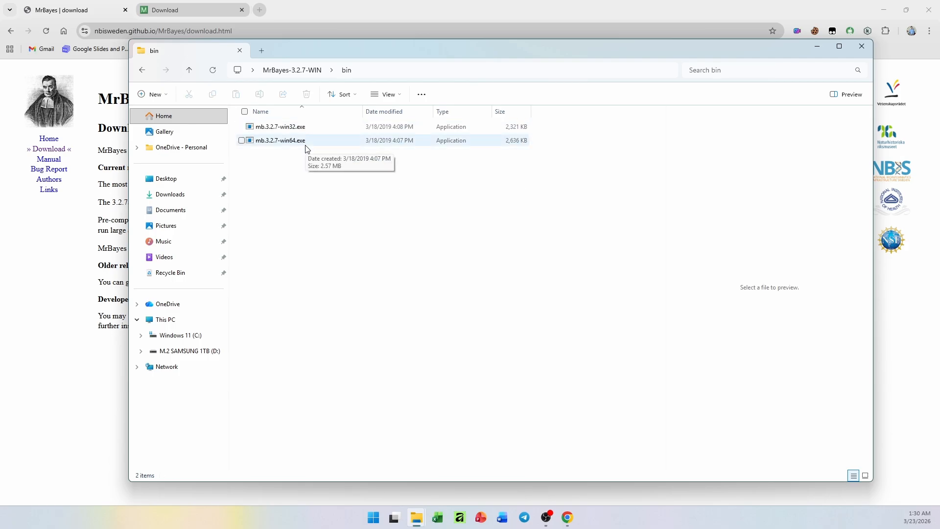
click(306, 144)
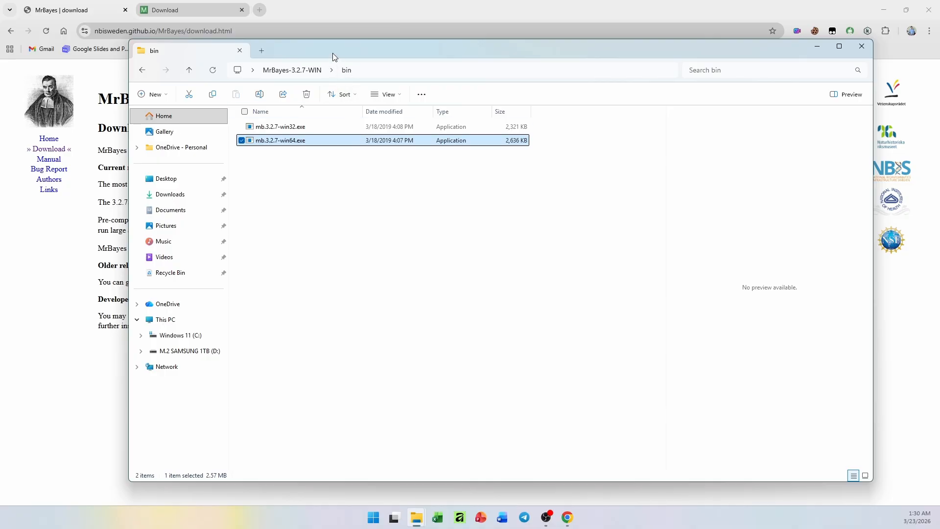
drag(333, 53, 427, 134)
click(440, 293)
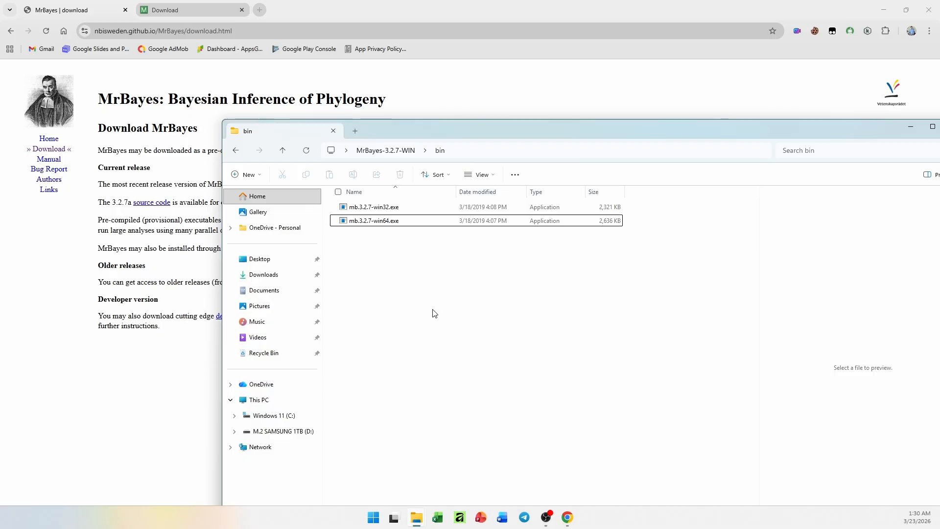
click(383, 222)
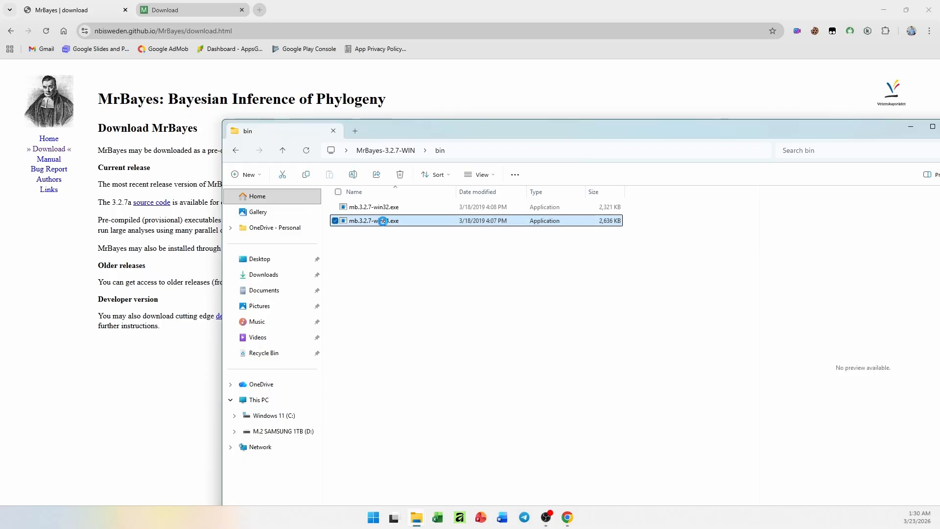
right_click(383, 222)
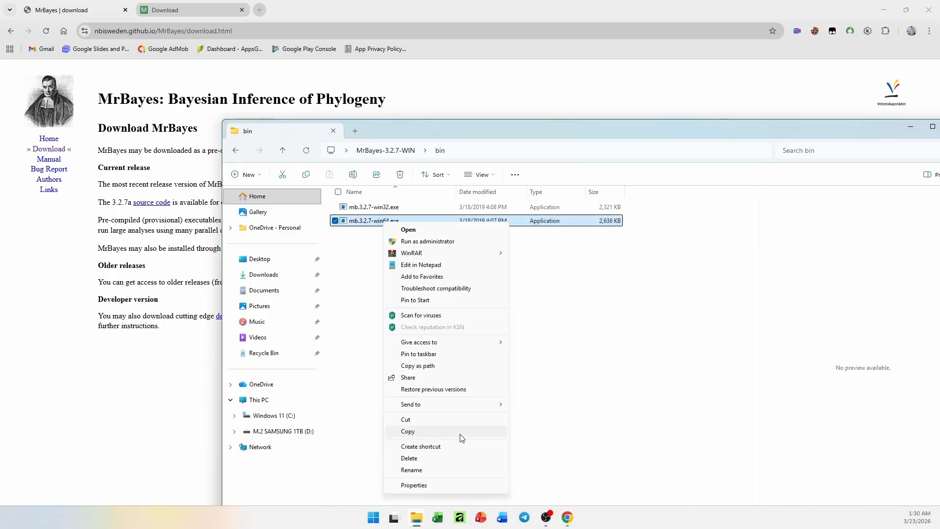
click(727, 437)
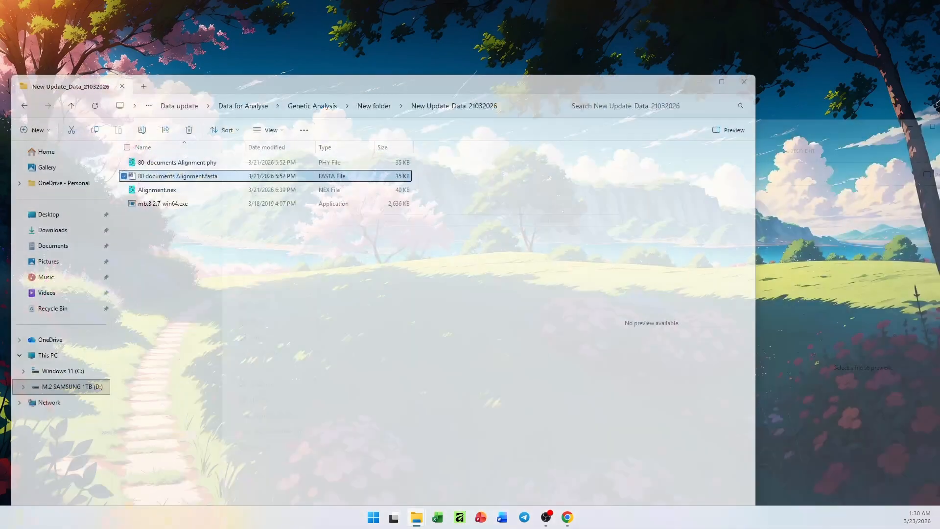
Switch to the New Update_Data_21032026 folder window, place it below the files of the bin window, and select Alignment.nex
click(364, 465)
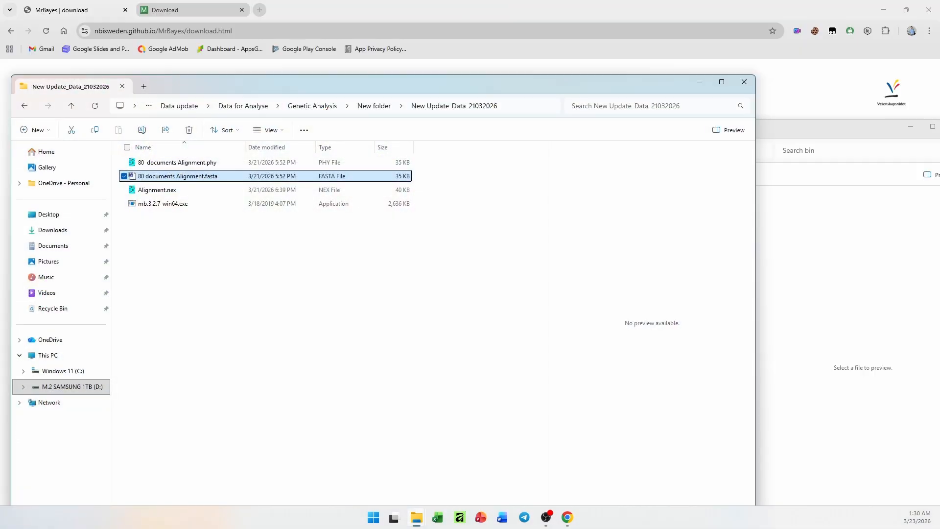
drag(277, 89, 473, 164)
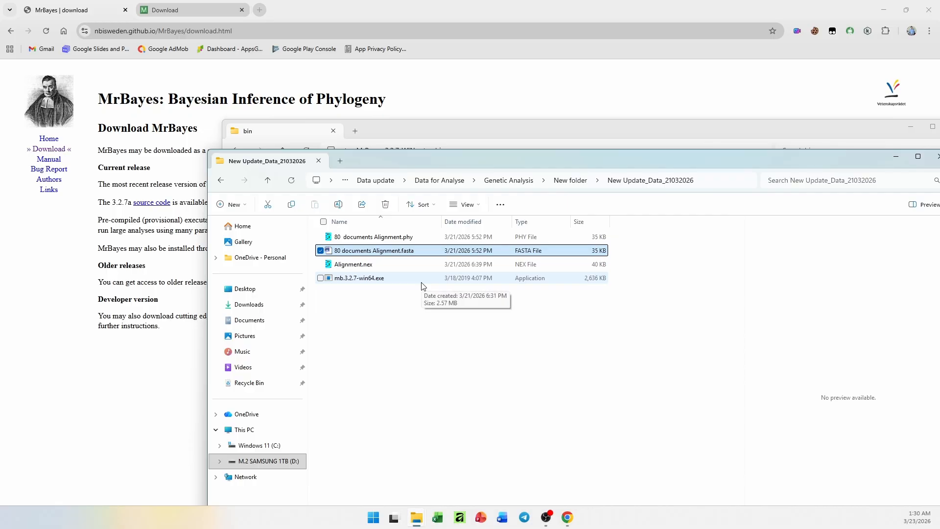
drag(388, 159, 437, 259)
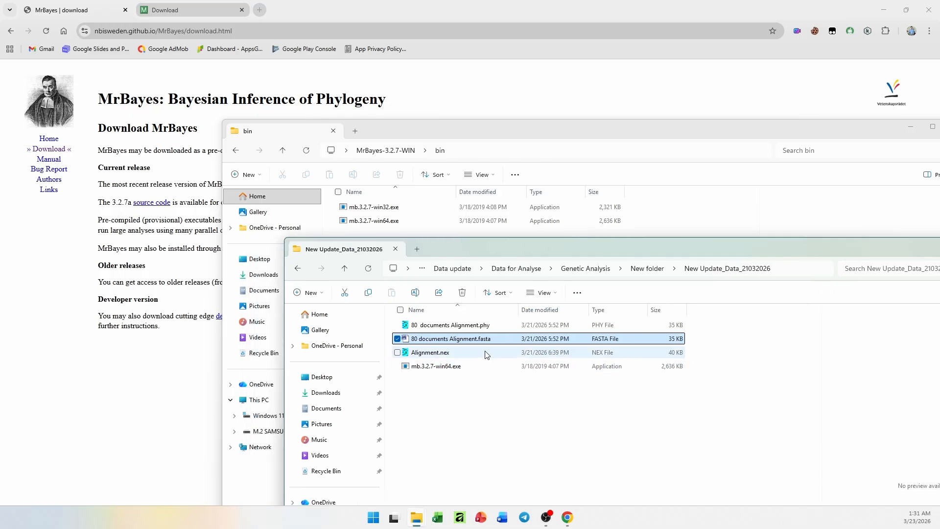
click(487, 354)
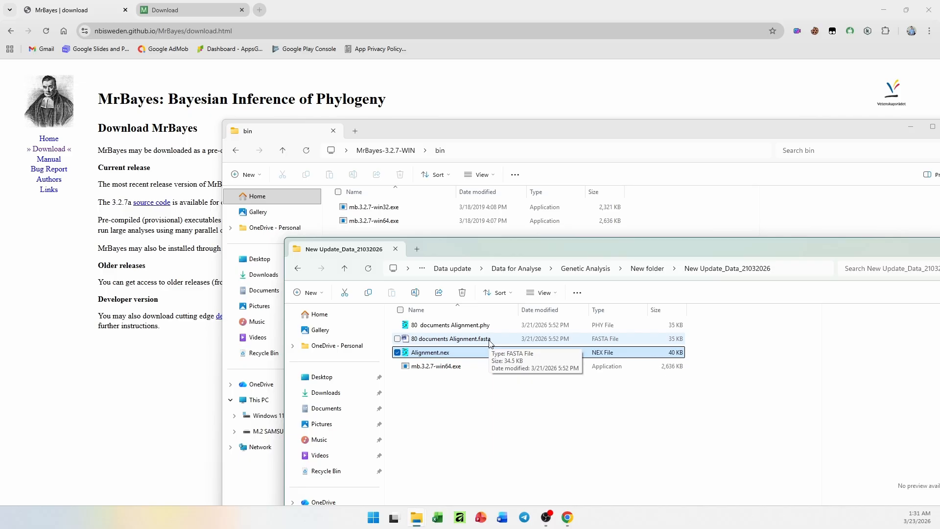
Open the MEGA Software website from the Google results and go to the download form for graphical MEGA 12.1 (64-bit) for Windows
click(510, 409)
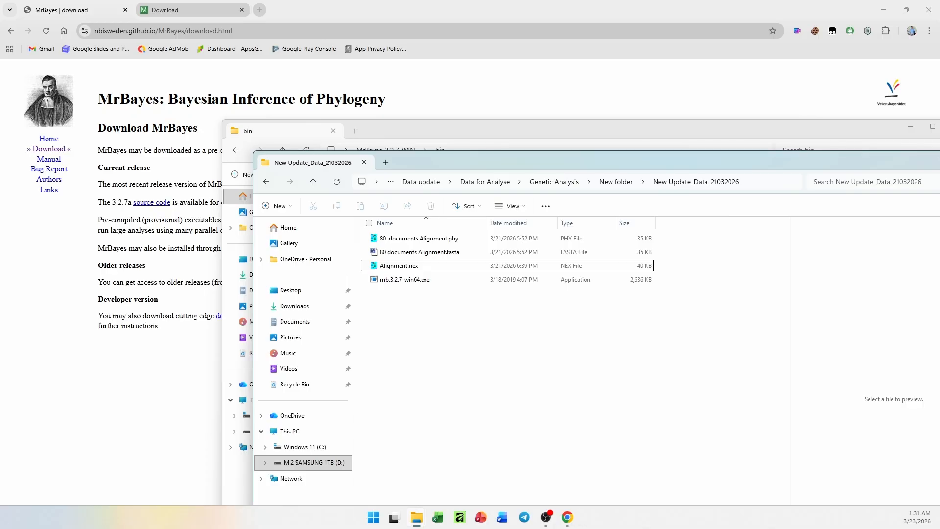
click(208, 7)
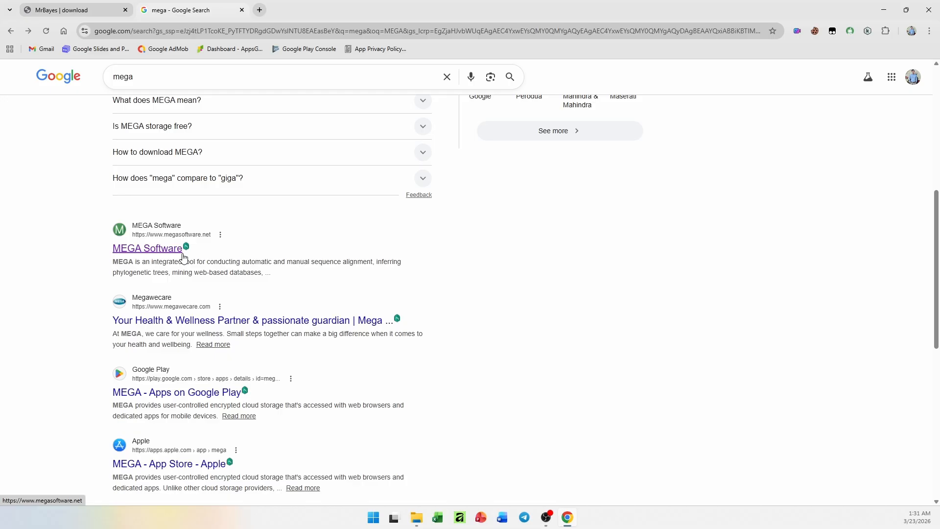
click(159, 255)
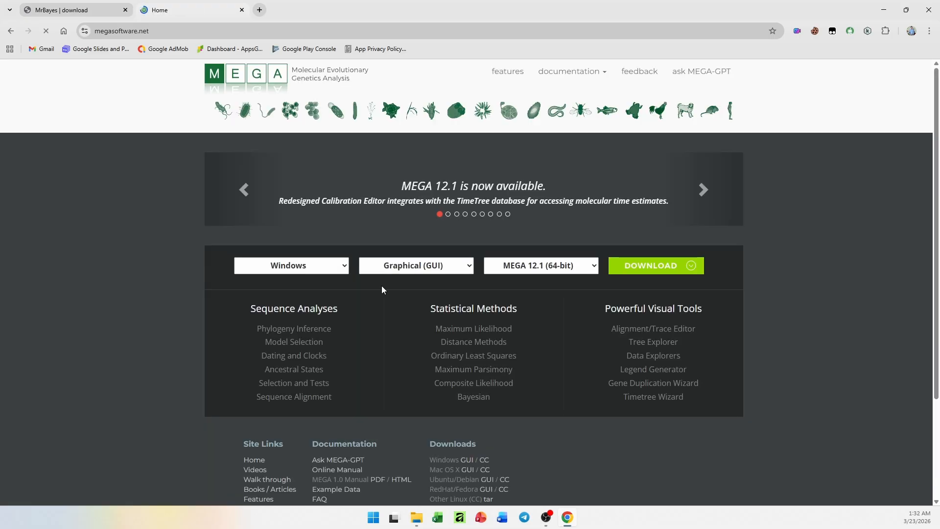
click(329, 272)
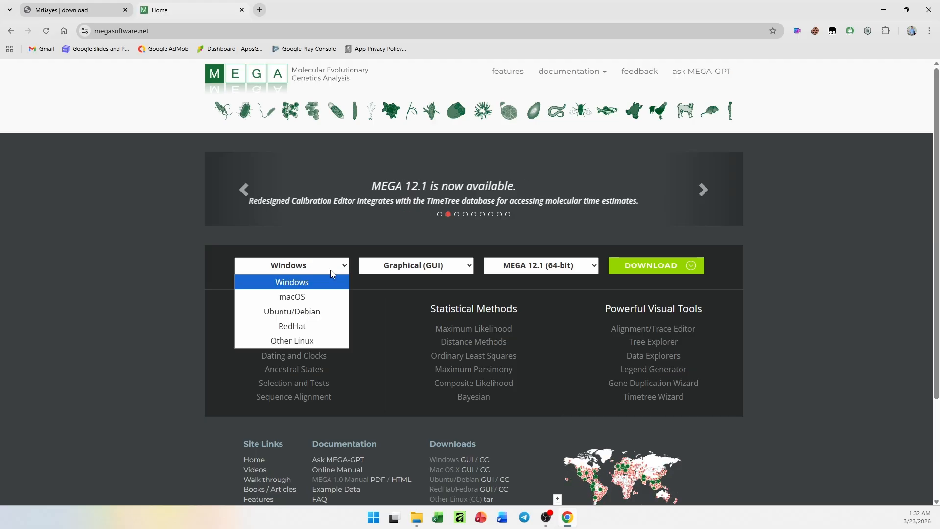
click(330, 269)
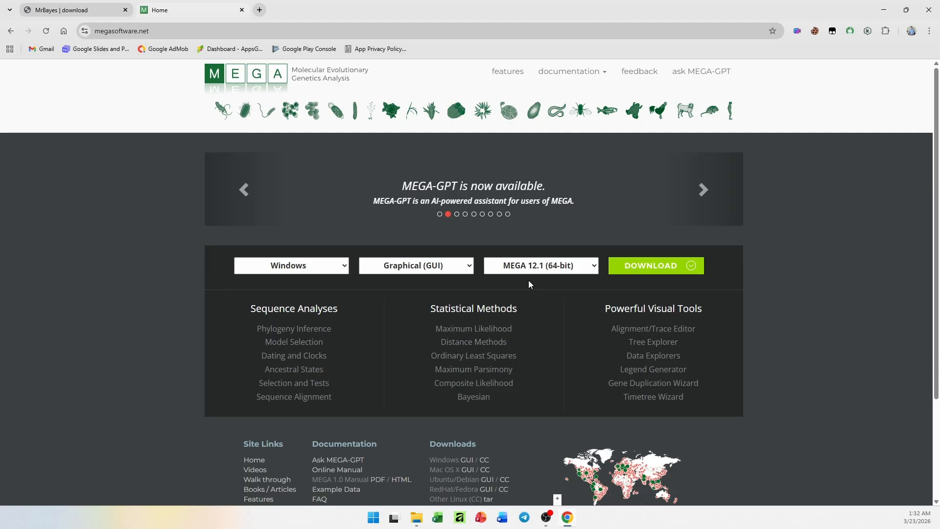
click(632, 266)
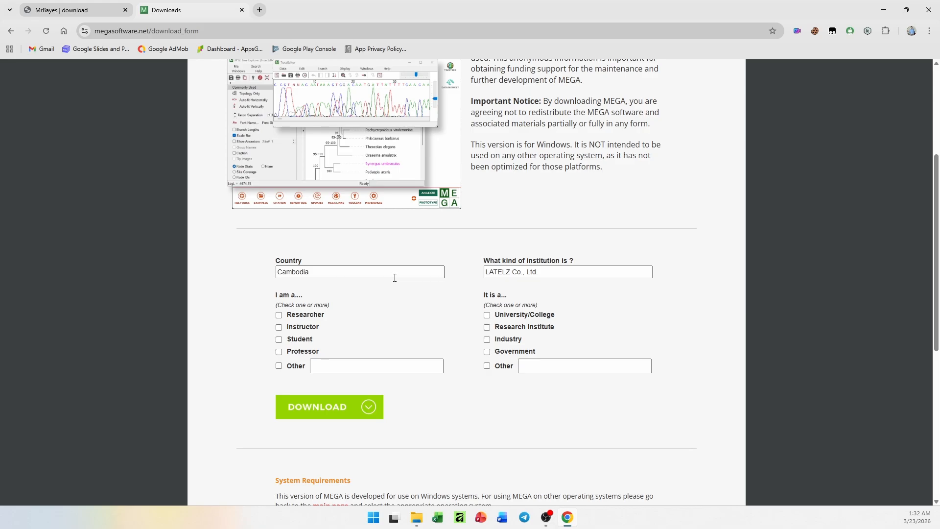
Fill in the MEGA download form with Student as role, University/College as institution type and RUPP as institution
click(283, 342)
click(487, 316)
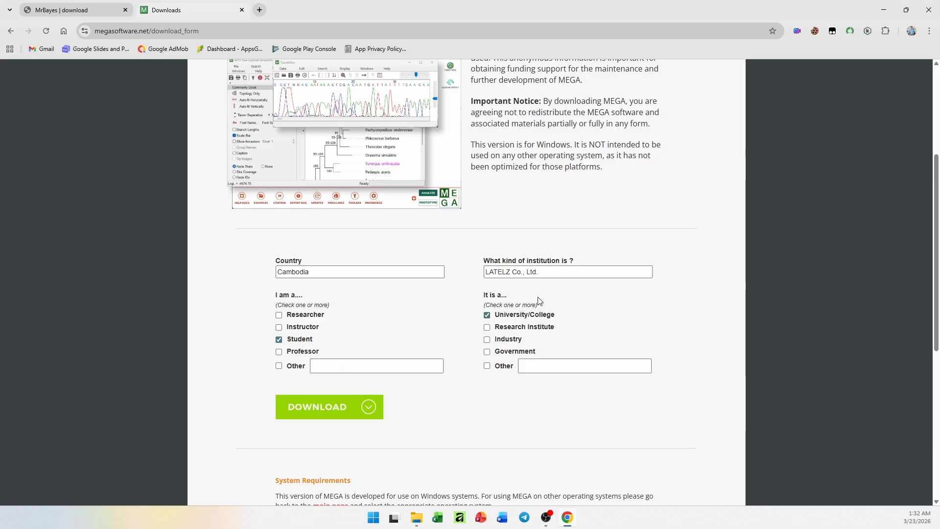
triple_click(563, 272)
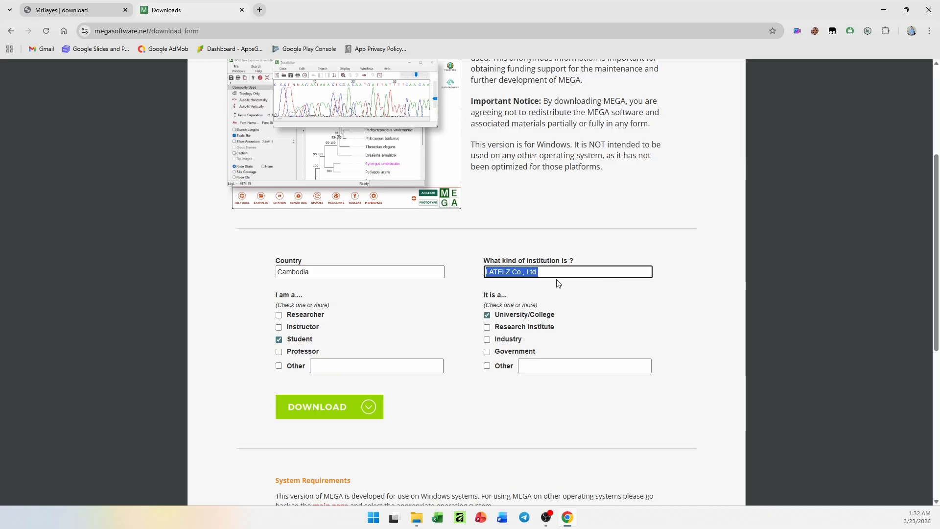
text(RU)
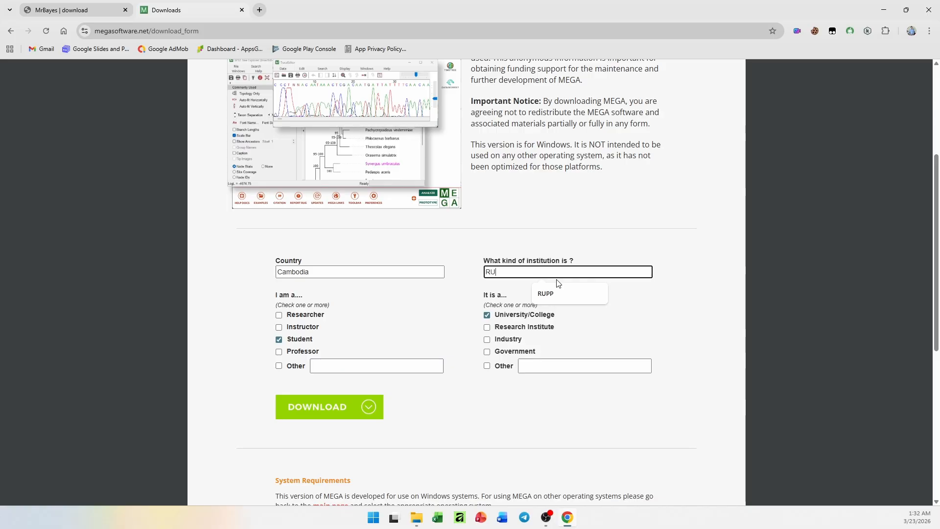
text(PP)
scroll(612, 413, down, 2)
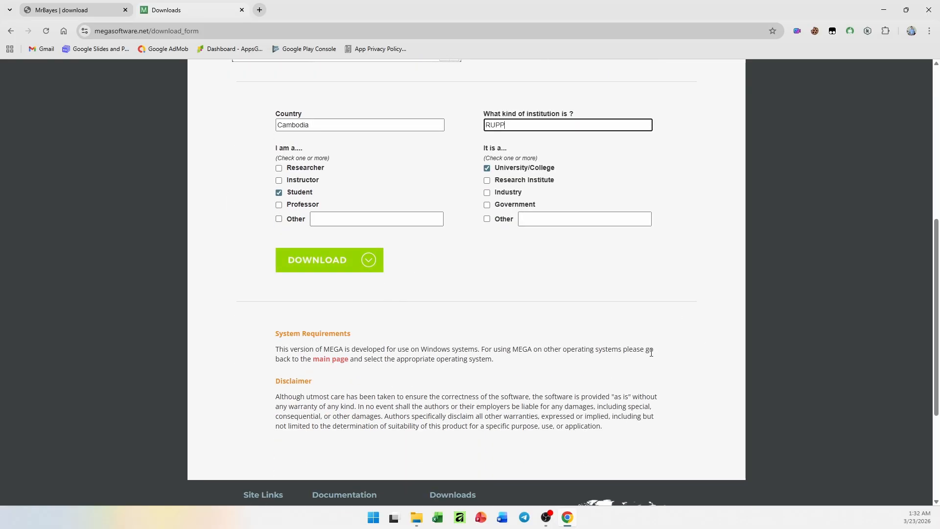
scroll(637, 357, up, 2)
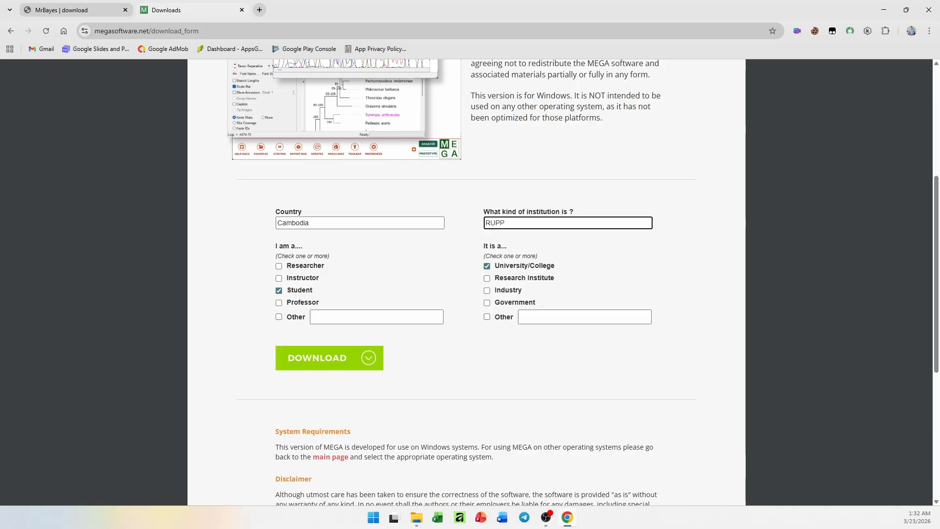
Minimize the browser and arrange the bin and New Update_Data_21032026 folder windows so that the files of both are visible
click(416, 517)
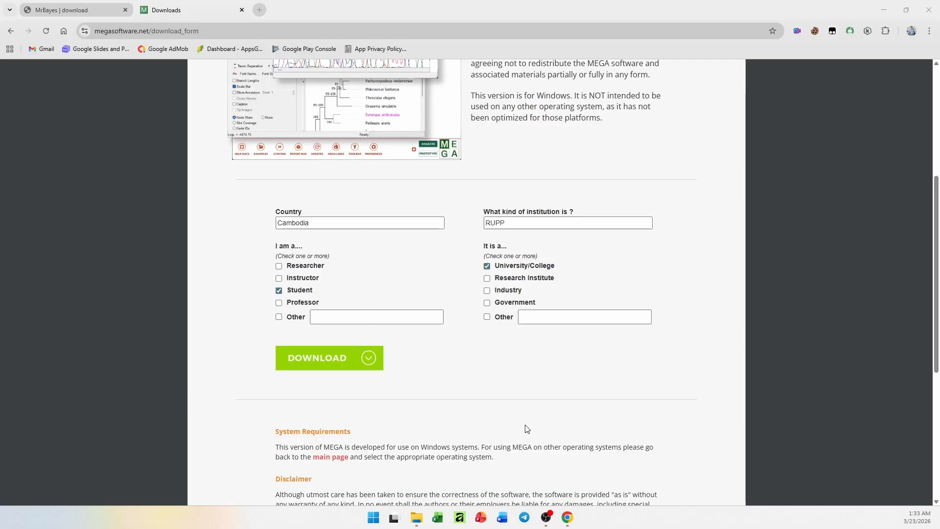
scroll(452, 432, up, 4)
click(451, 431)
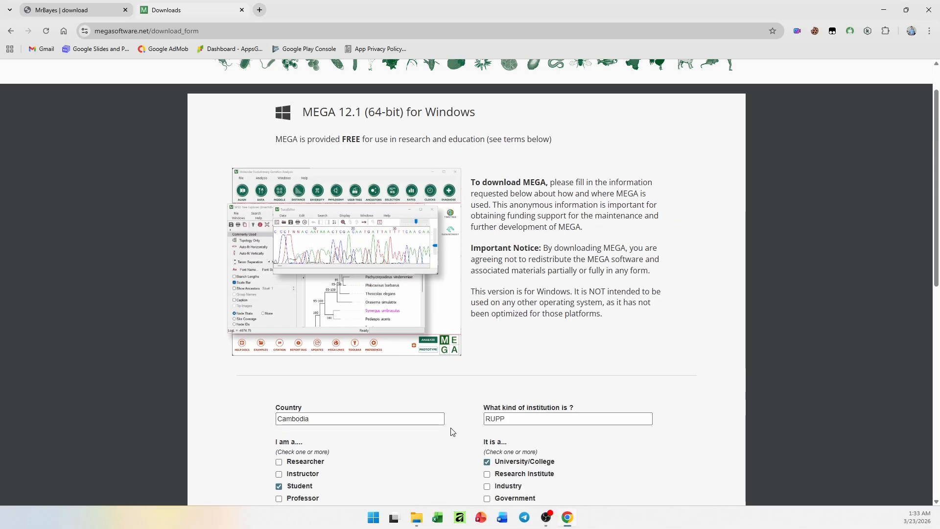
click(884, 10)
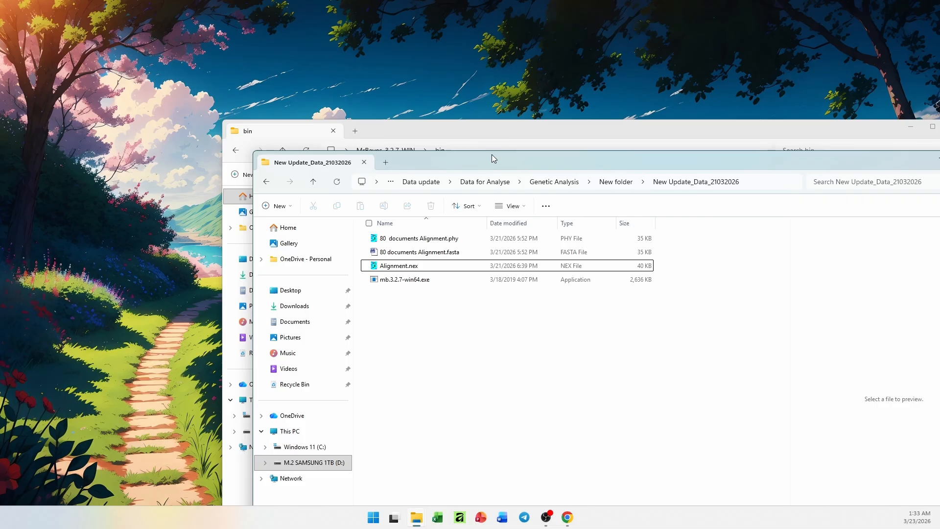
drag(455, 130, 345, 100)
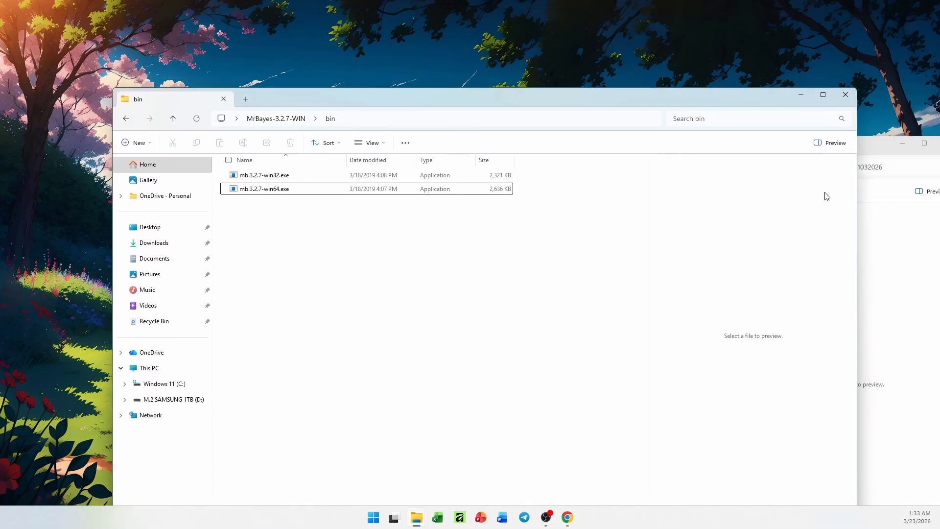
click(880, 236)
drag(567, 149, 588, 125)
drag(501, 99, 402, 59)
click(780, 133)
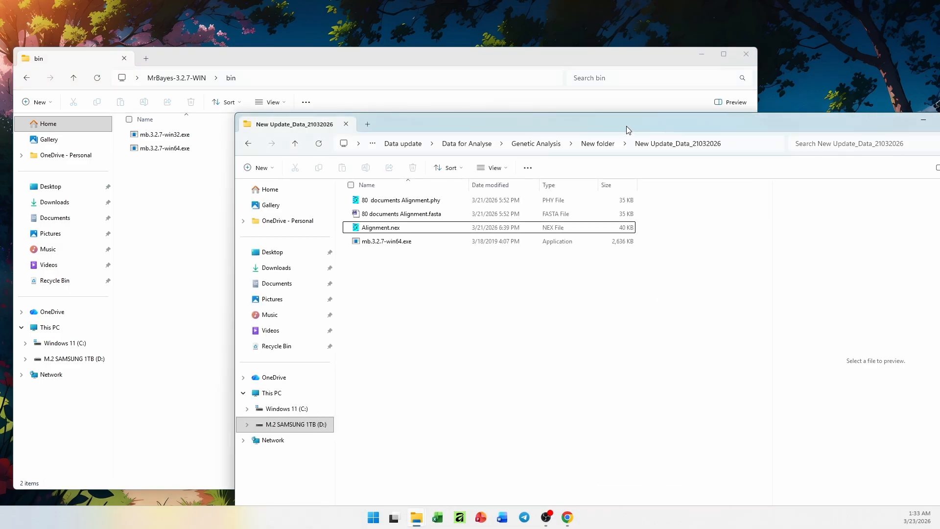
drag(627, 130, 635, 116)
Run mb.3.2.7-win64.exe from the New Update_Data_21032026 folder and move its console window partly off the folder window
click(410, 230)
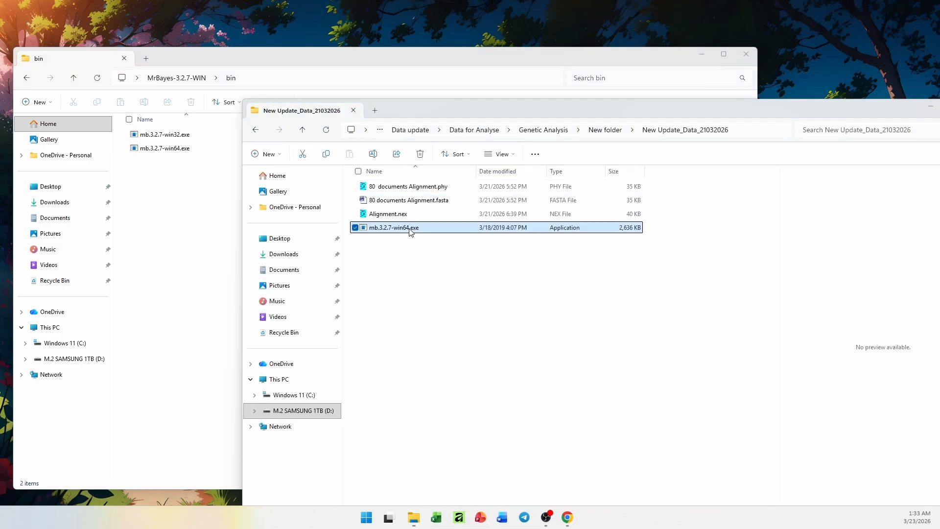
double_click(410, 231)
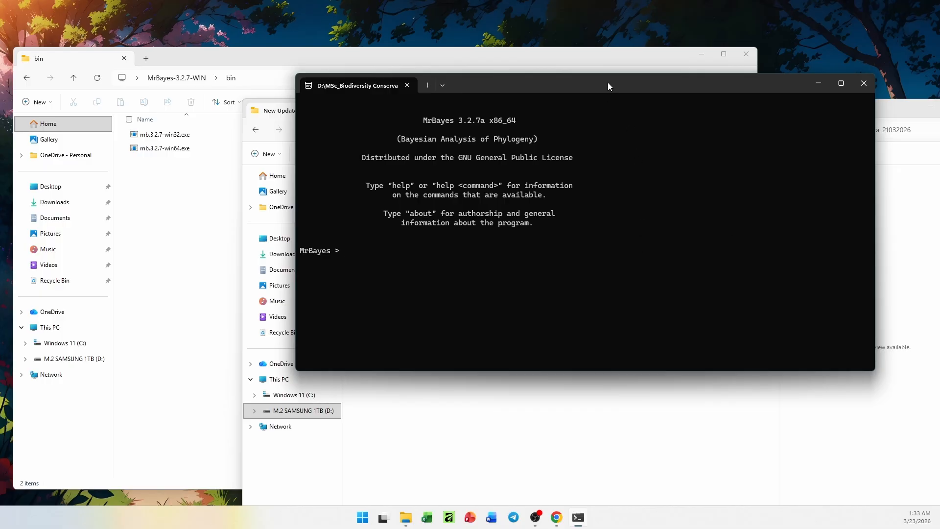
drag(609, 86, 682, 118)
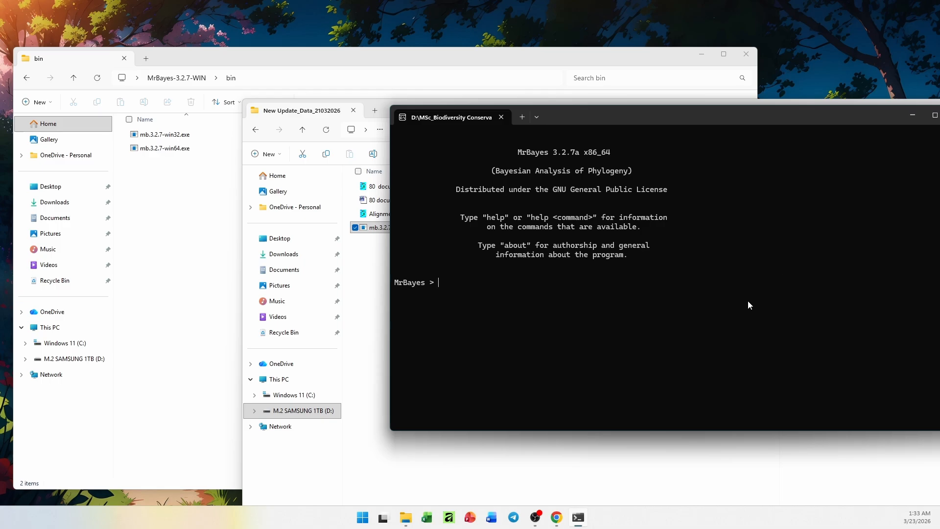
Run the help command at the MrBayes prompt to list the available commands
text(help)
key(BackSpace)
key(BackSpace)
text(lp)
key(Return)
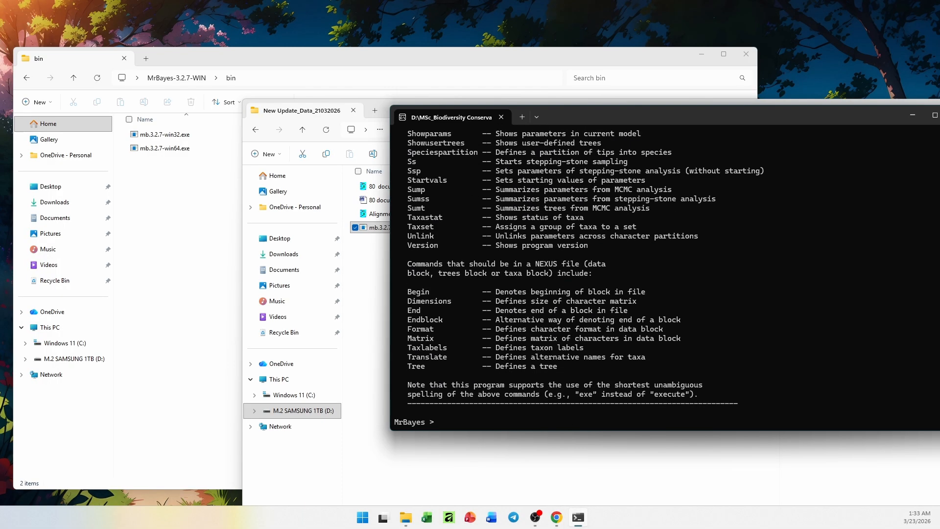
Read through the MrBayes command list, marking the Mcmc and Lset entries, and return to the prompt
scroll(590, 333, up, 18)
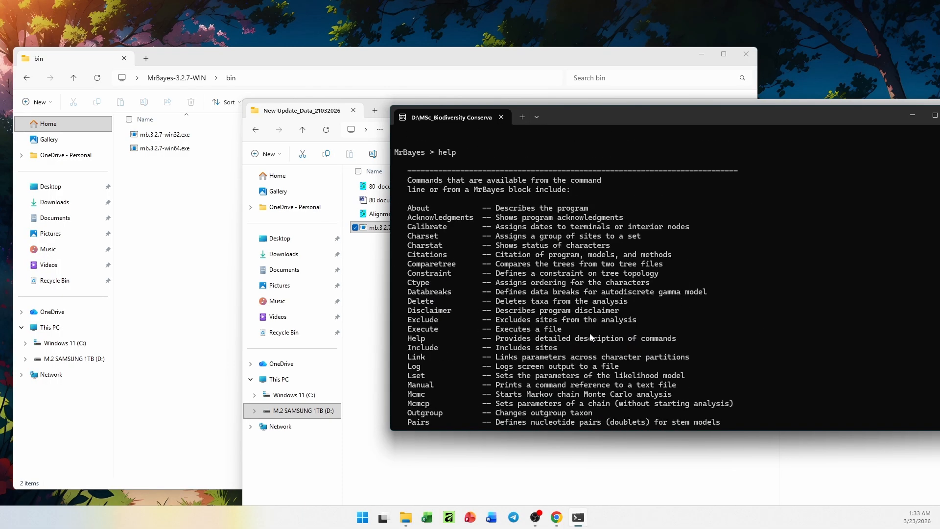
scroll(590, 335, down, 1)
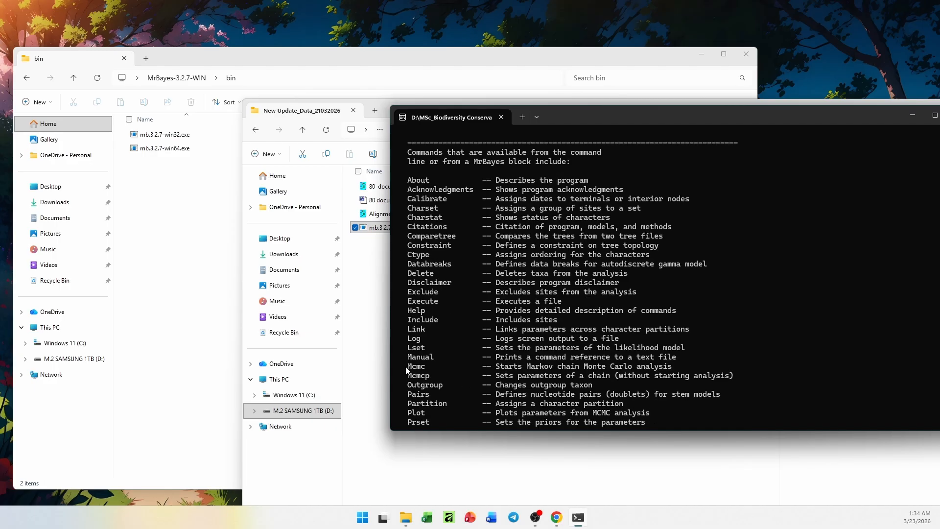
drag(405, 366, 663, 371)
click(670, 370)
drag(408, 368, 426, 372)
scroll(470, 363, down, 3)
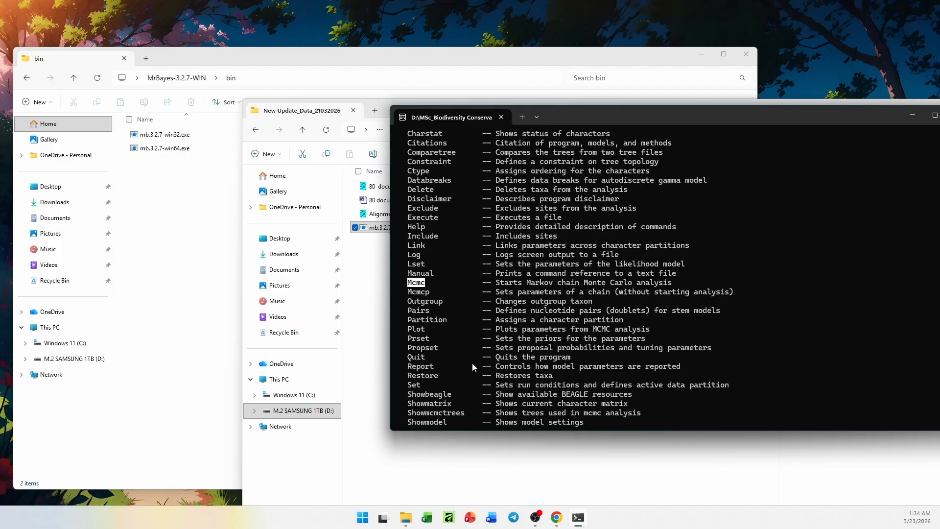
scroll(472, 367, down, 2)
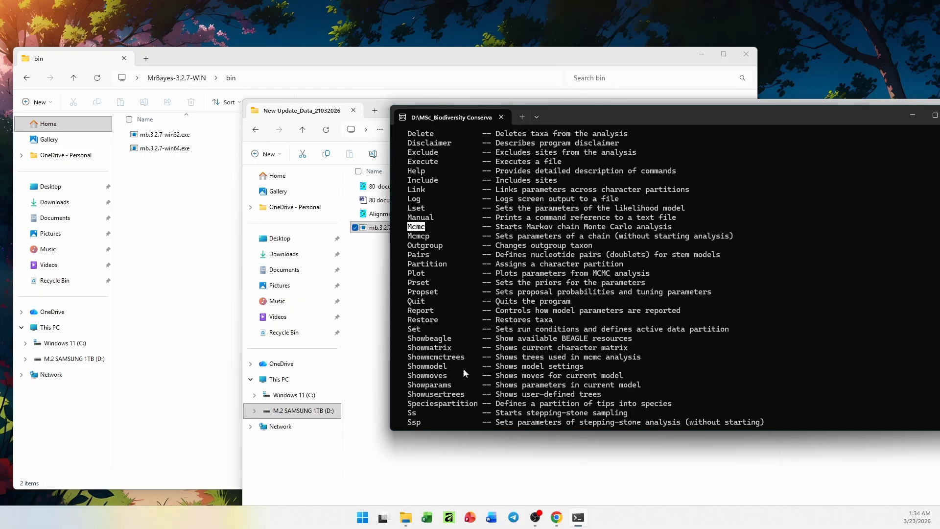
scroll(465, 369, up, 6)
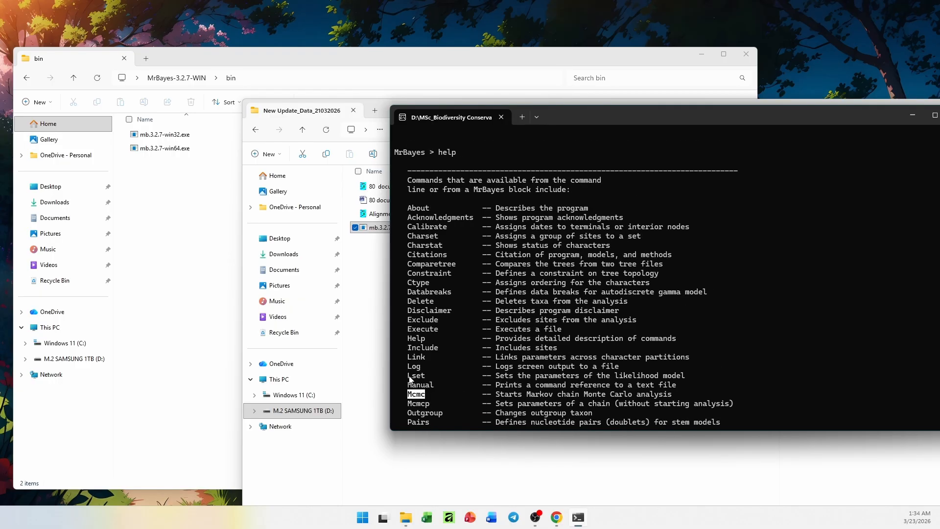
drag(408, 375, 441, 375)
scroll(550, 165, down, 15)
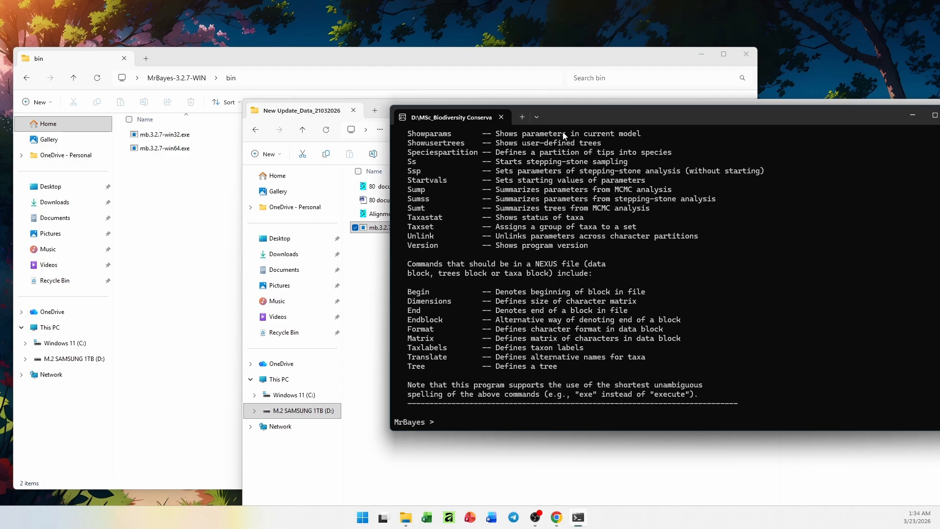
Arrange the New Update_Data_21032026 folder window beside the MrBayes console so its files are visible, and make the console window taller
drag(568, 118, 666, 145)
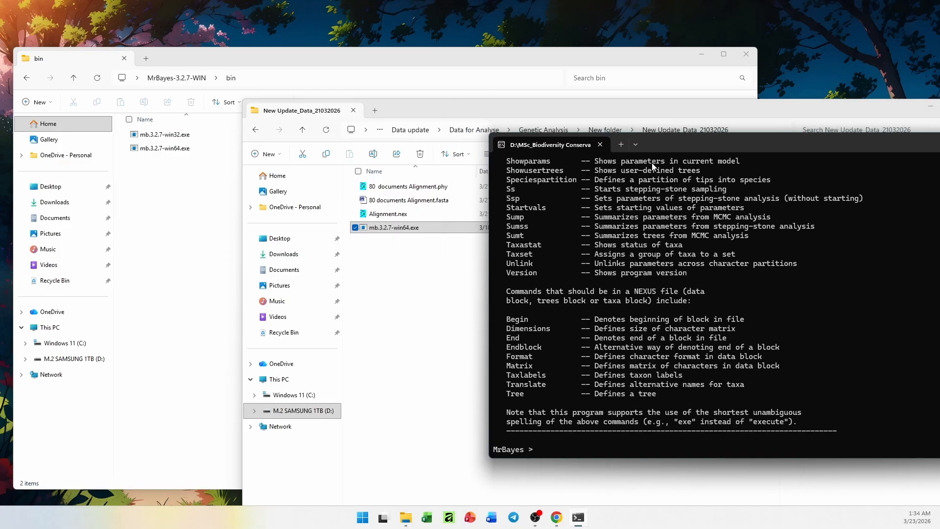
drag(610, 106, 430, 76)
click(798, 146)
drag(799, 144, 800, 142)
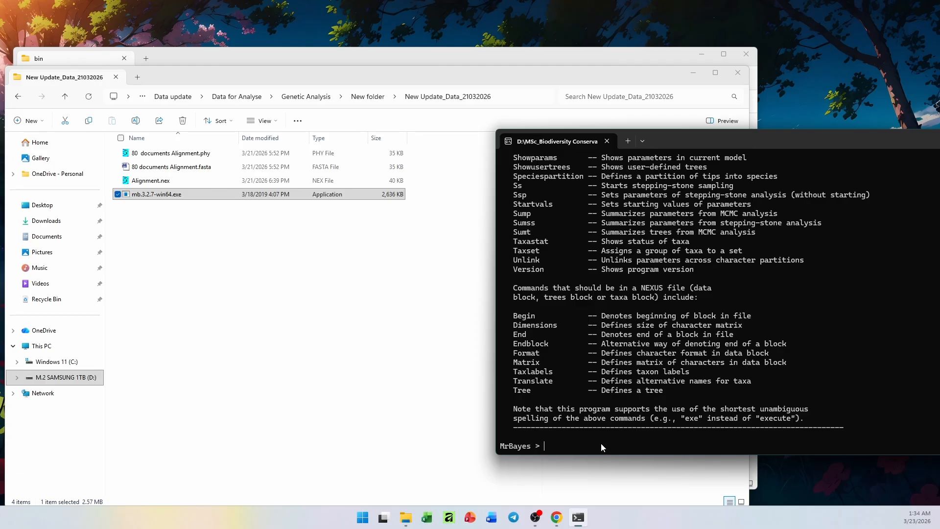
drag(592, 457, 591, 482)
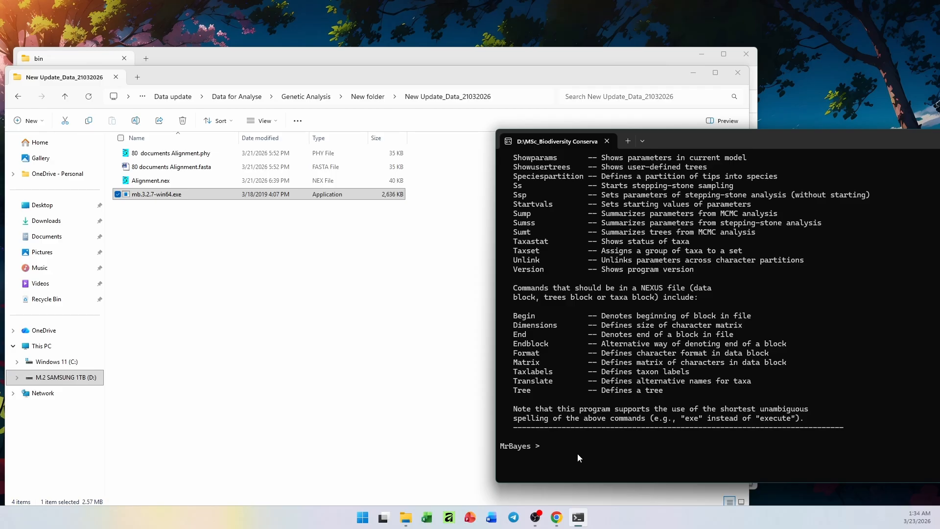
Copy the base name of Alignment.nex in the New Update_Data_21032026 folder and return to the MrBayes console, moving it slightly upward
click(171, 185)
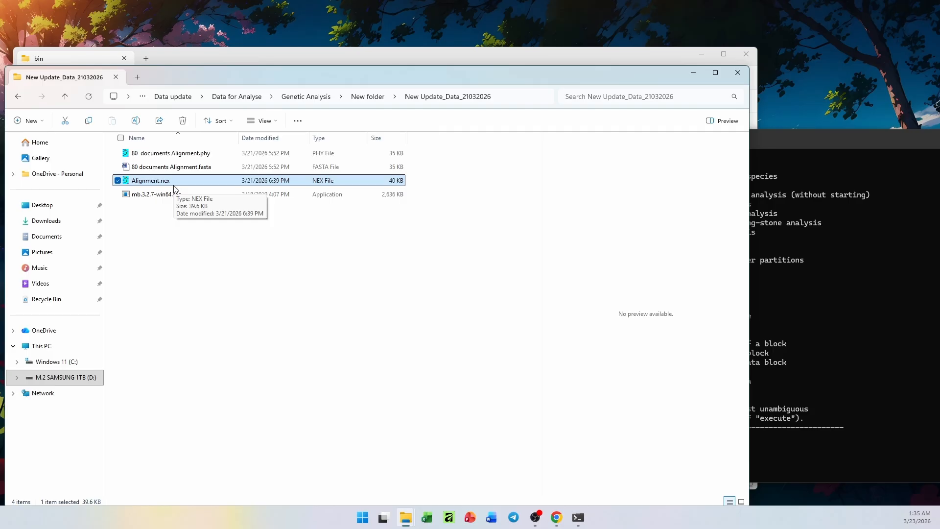
key(F2)
key(ctrl+c)
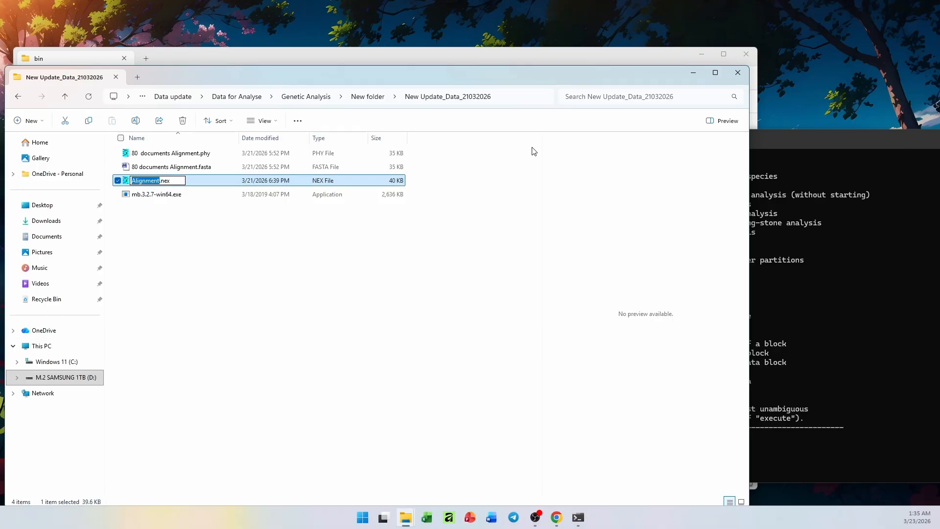
drag(794, 139, 776, 118)
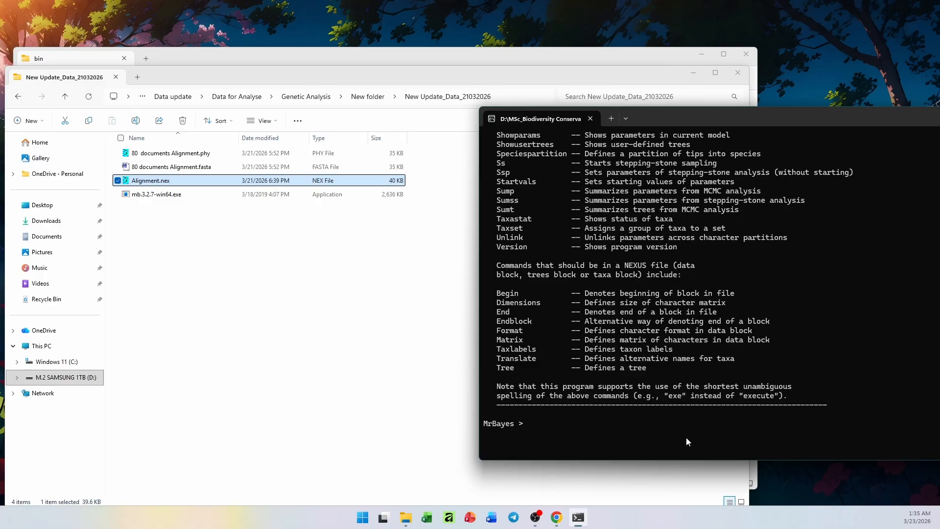
Load Alignment.nex into MrBayes with the execute command, pasting the copied file name, and review the list of taxa read
text(execute "")
key(ctrl+v)
text(.nex)
text(;)
key(Return)
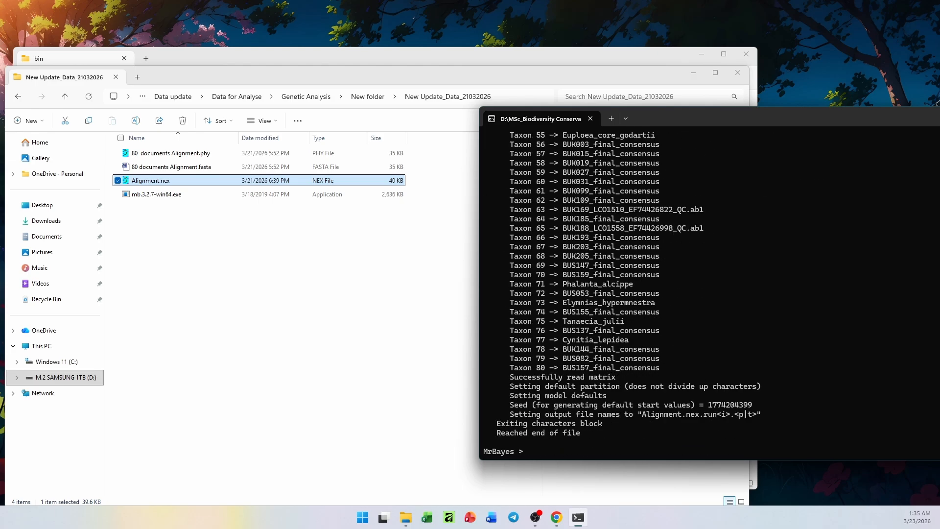
scroll(638, 397, up, 17)
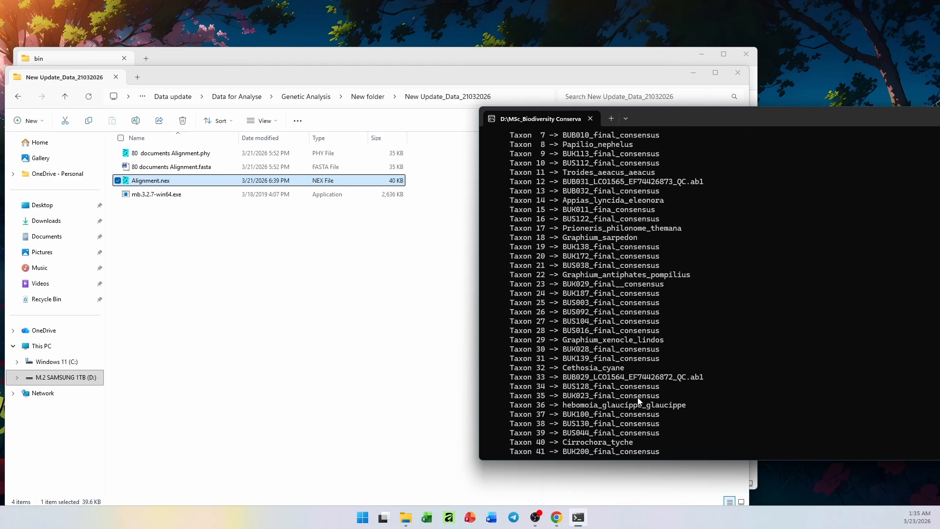
scroll(638, 398, down, 16)
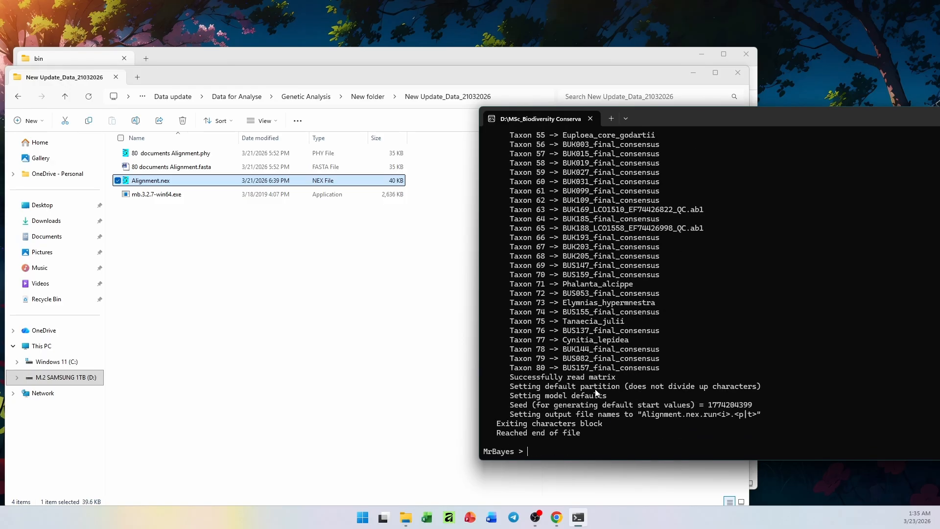
Switch to MEGA, enlarge its window slightly and start the Find Best DNA/Protein Models (ML) analysis
scroll(536, 324, up, 20)
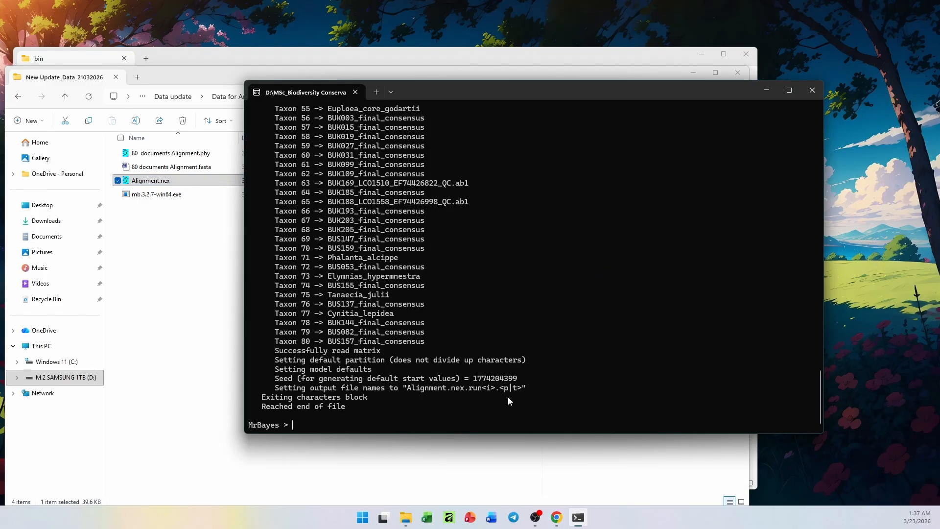
scroll(507, 396, up, 20)
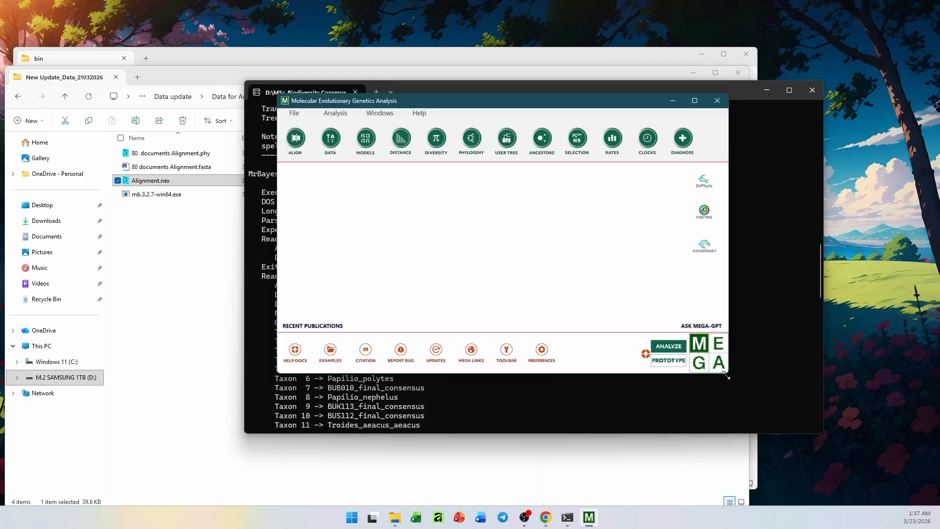
drag(727, 375, 770, 405)
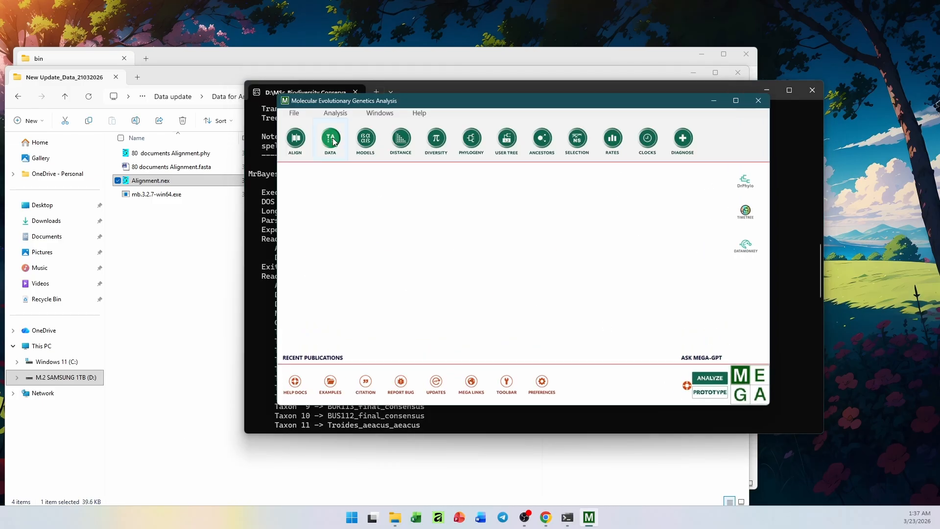
click(367, 155)
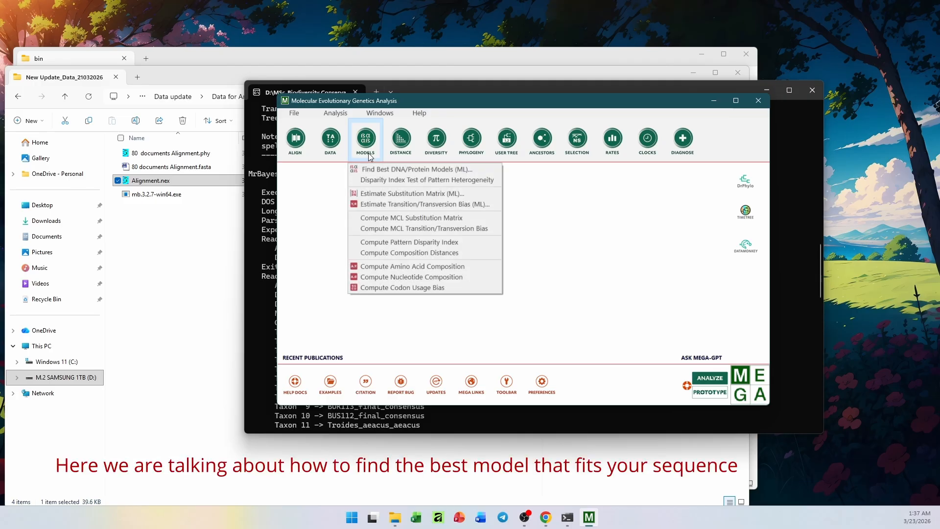
click(396, 169)
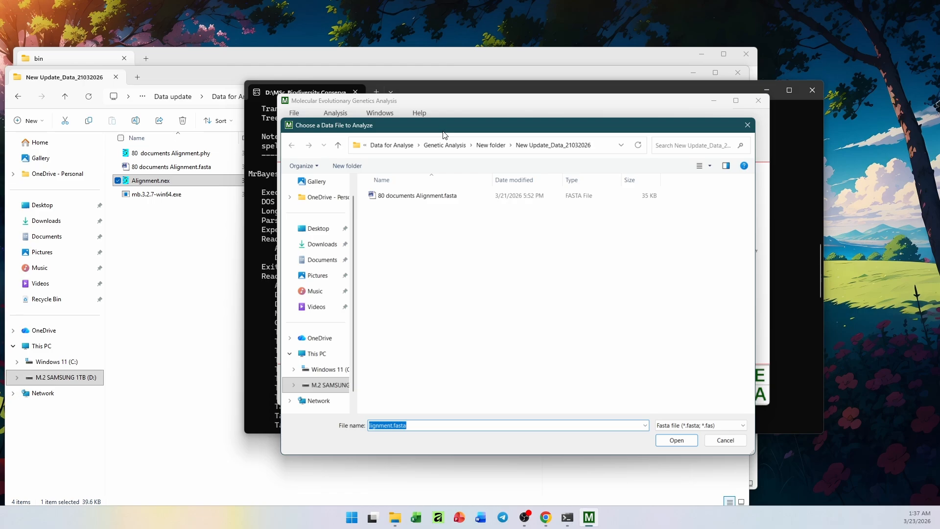
Load 80 documents Alignment.fasta as protein-coding nucleotide sequences with the Standard genetic code
double_click(458, 199)
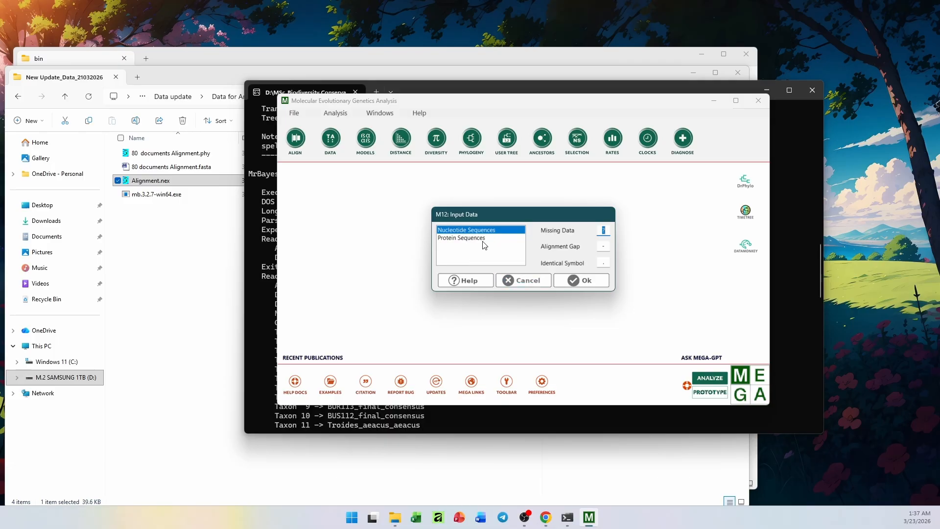
click(578, 282)
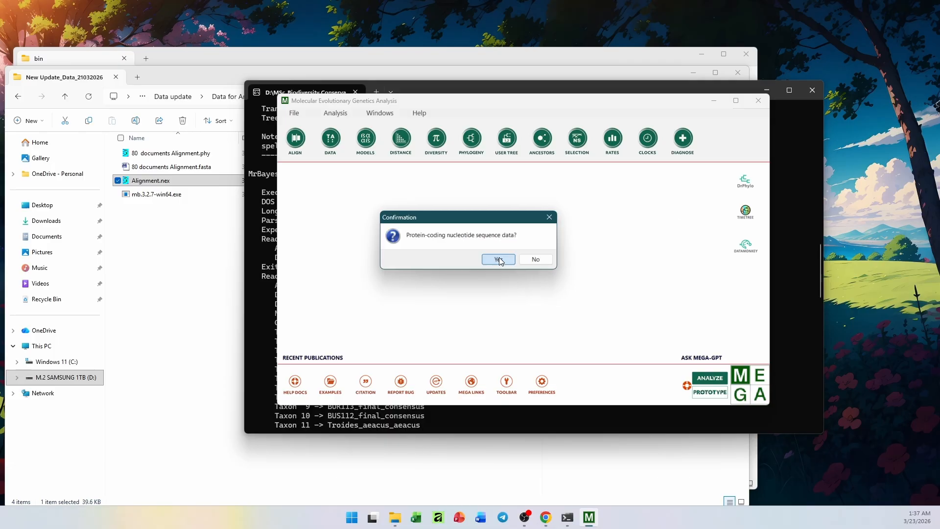
click(498, 260)
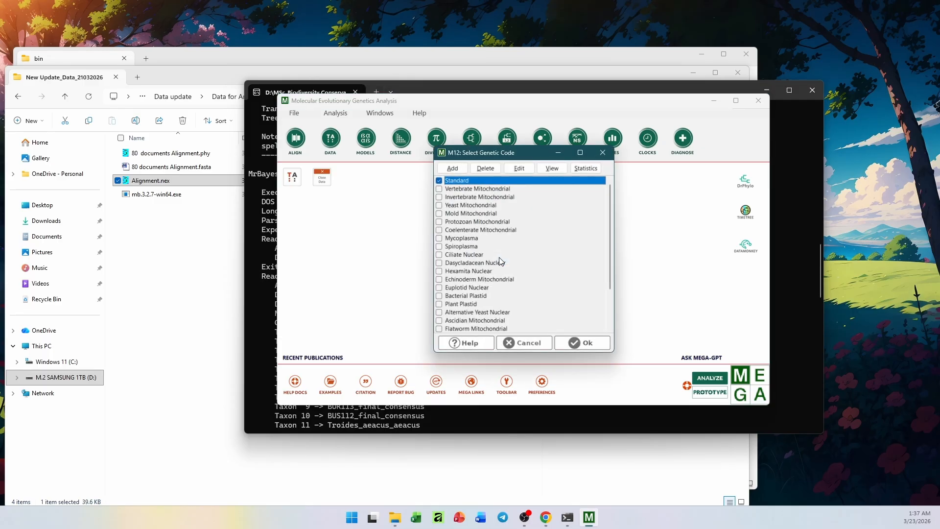
click(581, 343)
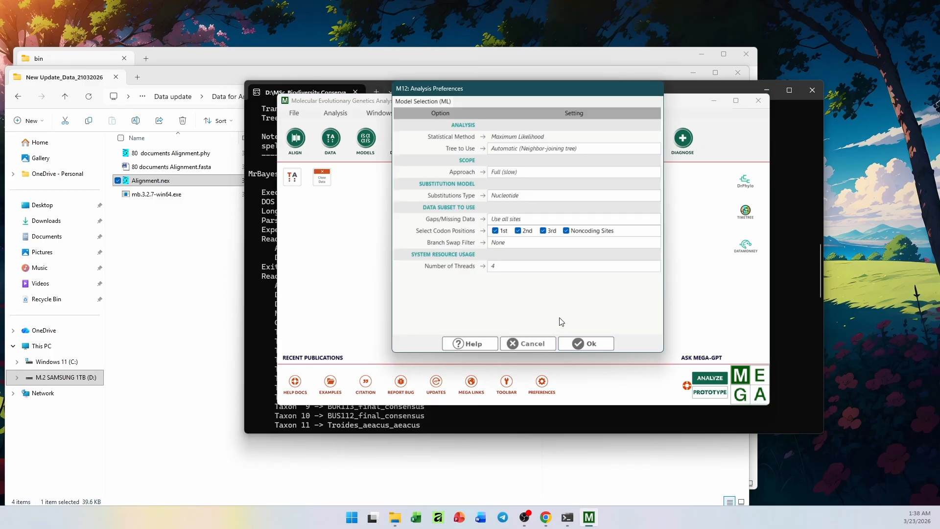
Run the Maximum Likelihood model selection with the given preferences and enlarge the results window to show more of the model table
drag(661, 351, 653, 443)
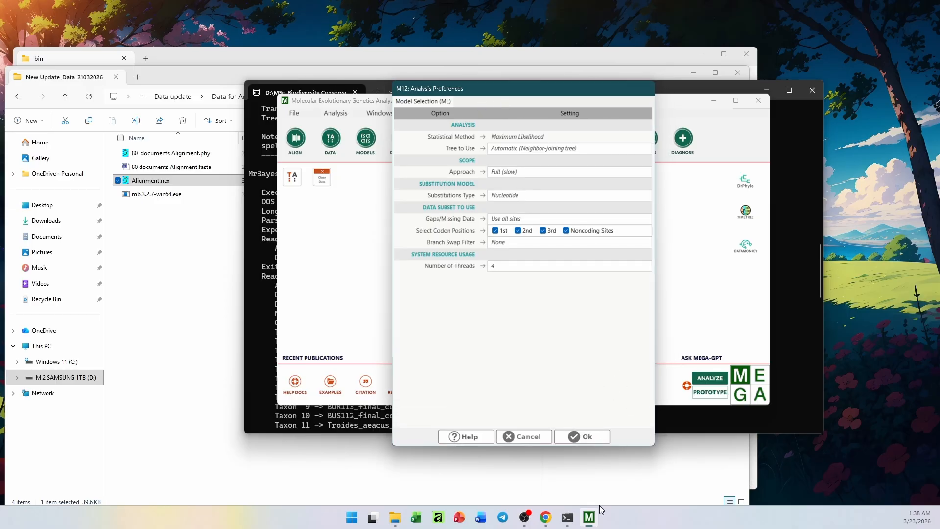
click(581, 437)
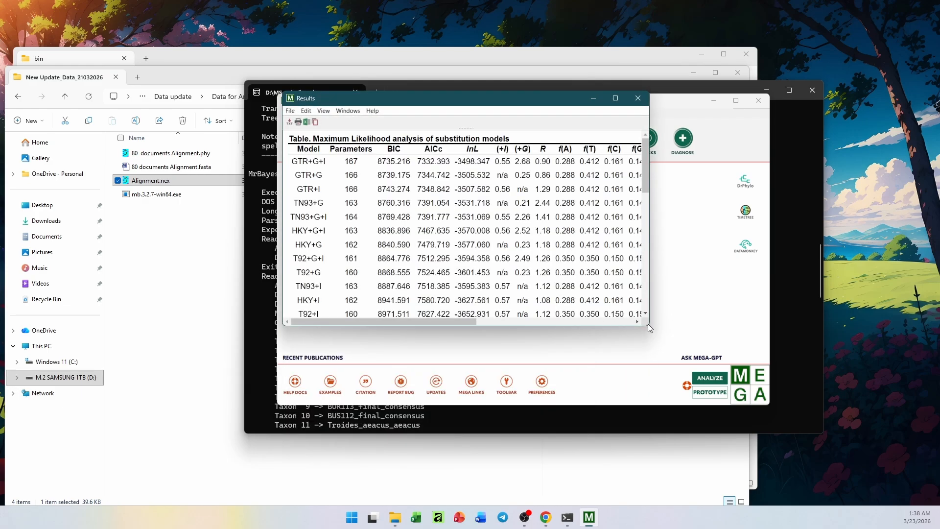
drag(647, 330, 923, 485)
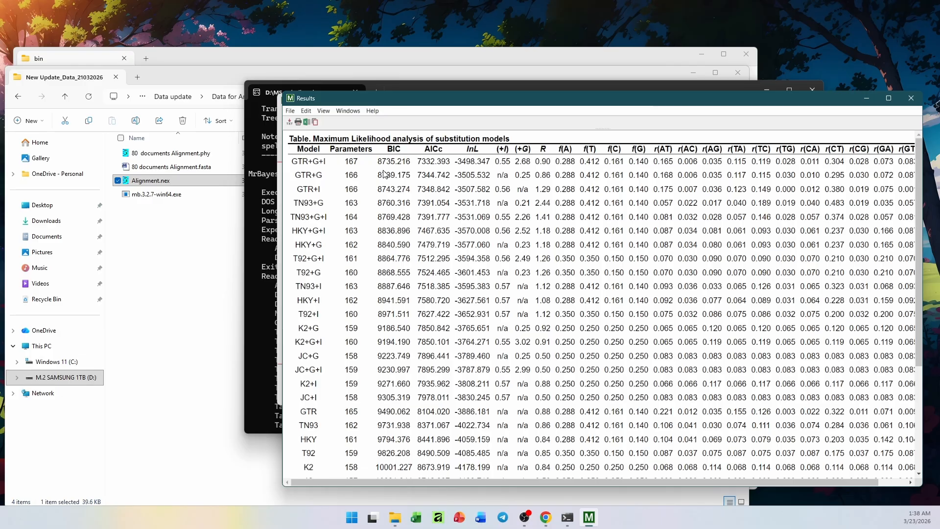
Examine the substitution model table, its top-ranked model, and the notes and abbreviations beneath it
scroll(389, 232, down, 5)
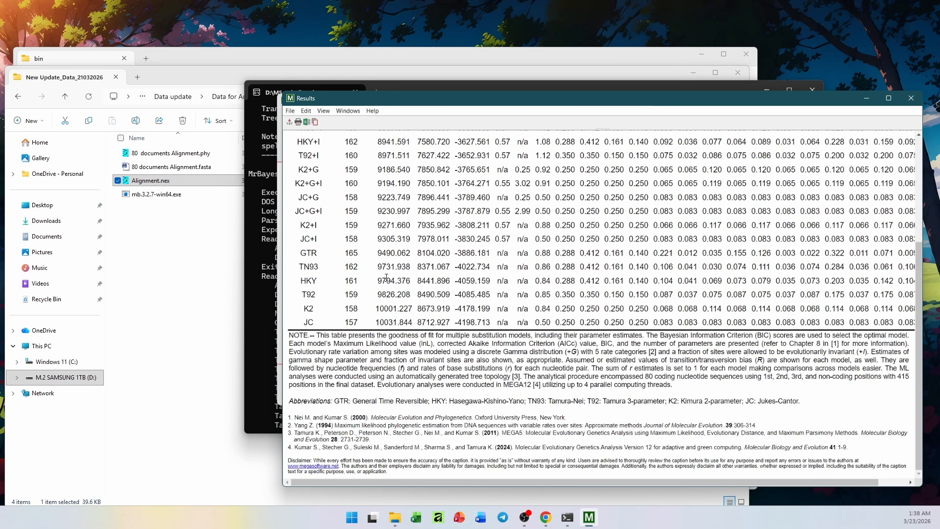
scroll(367, 221, up, 5)
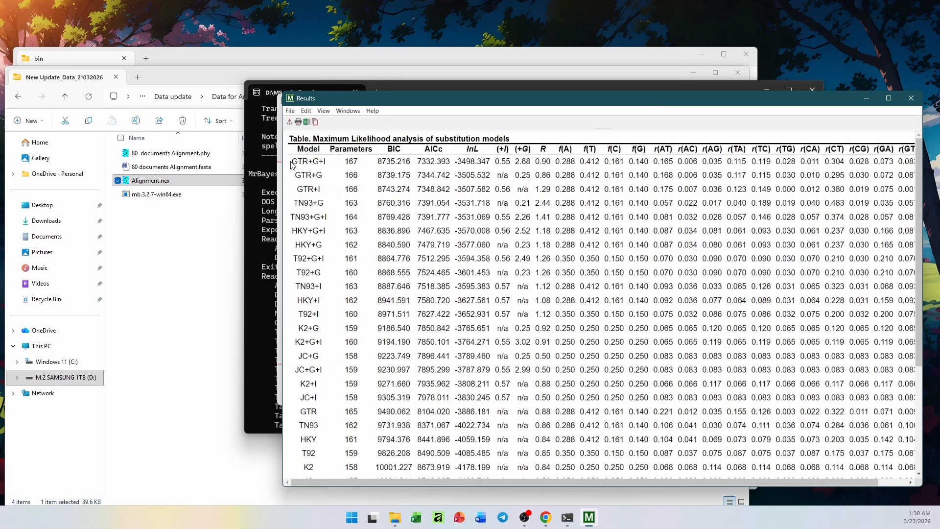
drag(291, 162, 340, 169)
scroll(349, 185, down, 4)
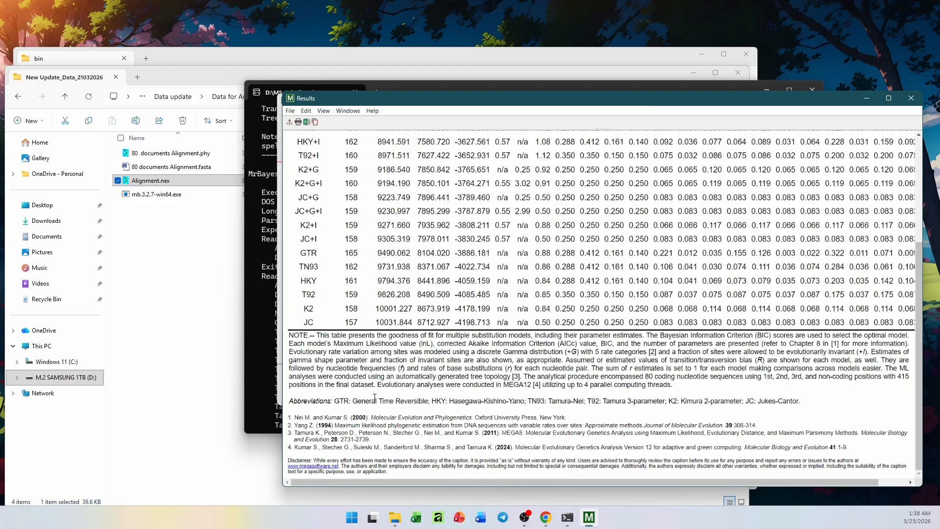
scroll(374, 398, up, 5)
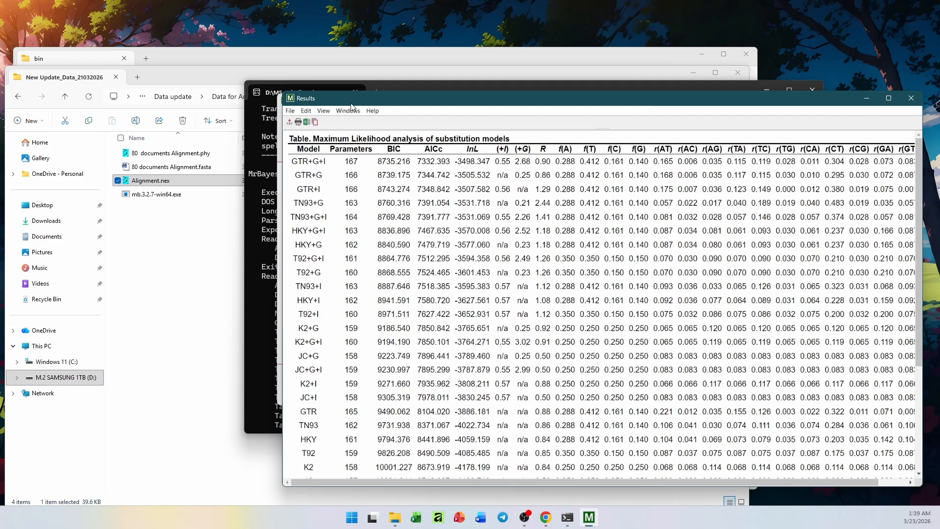
drag(350, 100, 389, 101)
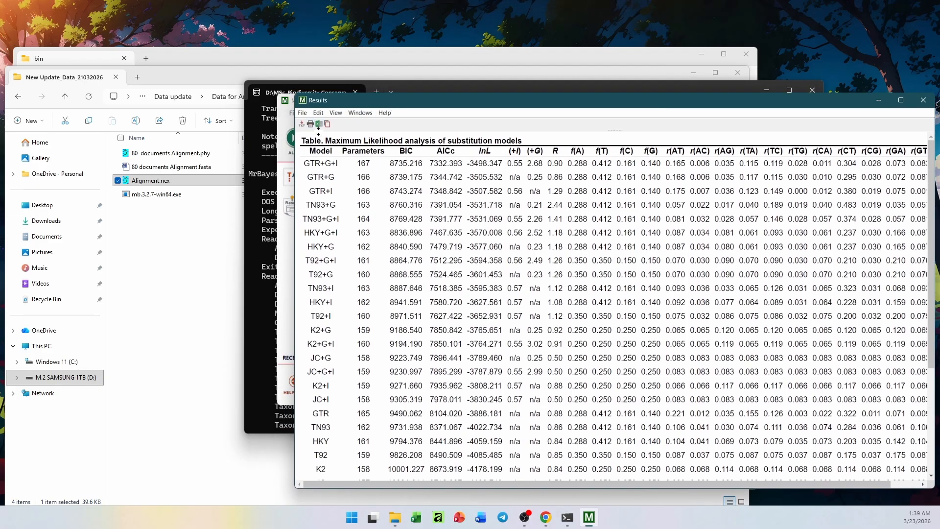
click(319, 124)
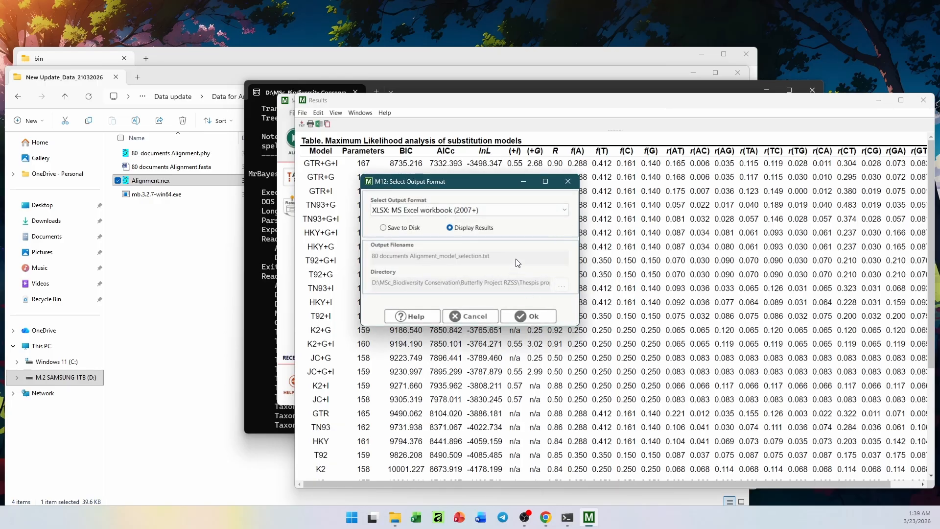
click(518, 216)
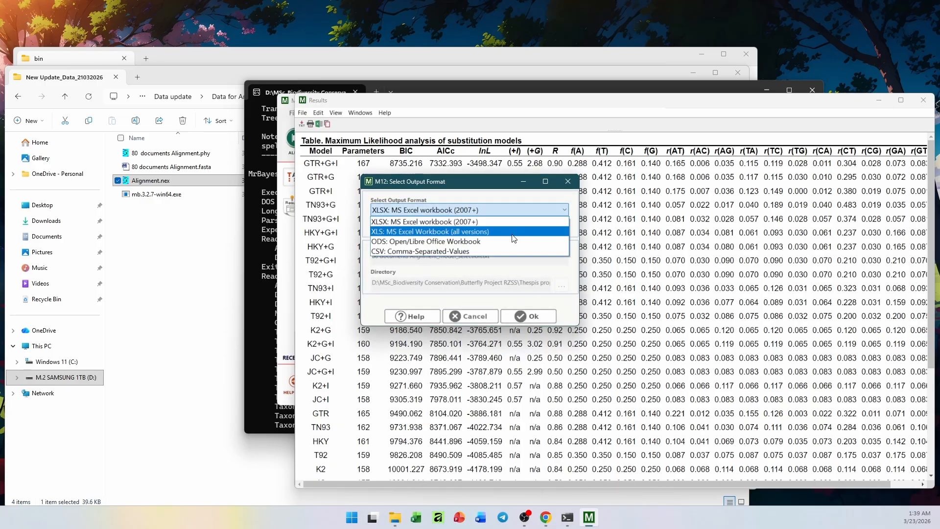
click(513, 230)
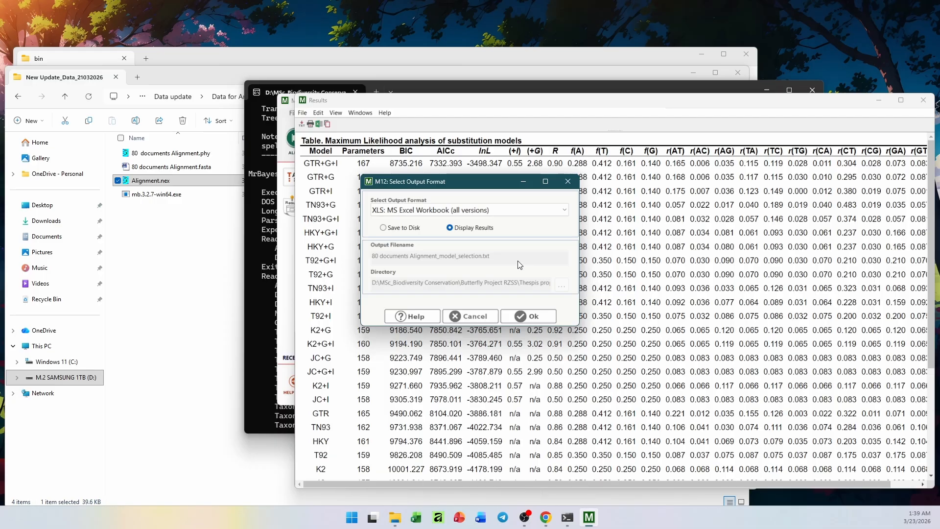
click(474, 317)
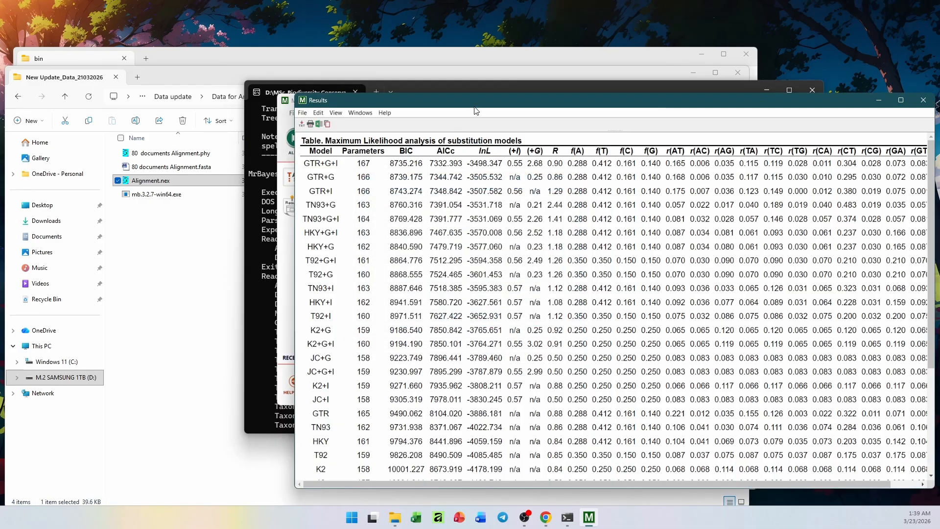
Close the model selection results and move the MEGA window aside so more of the MrBayes console shows
drag(474, 106, 371, 161)
click(818, 153)
drag(443, 103, 493, 119)
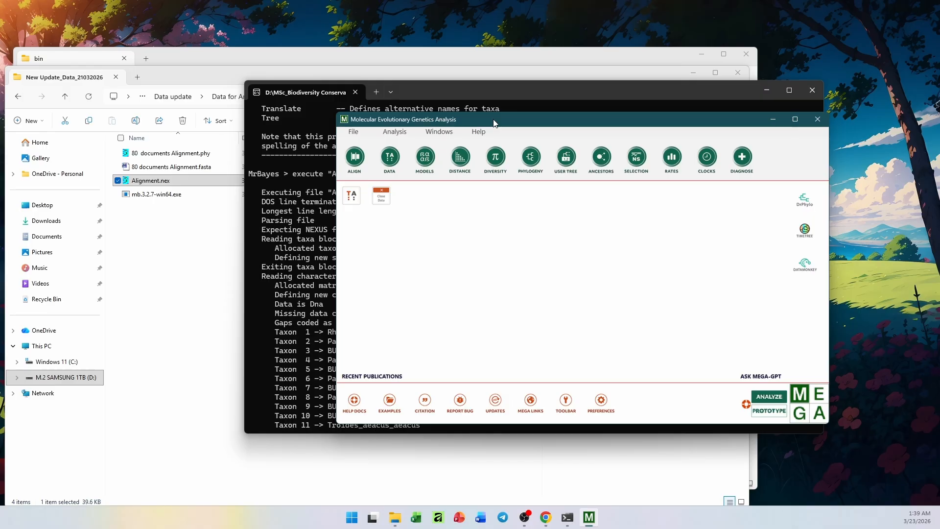
drag(494, 123, 514, 135)
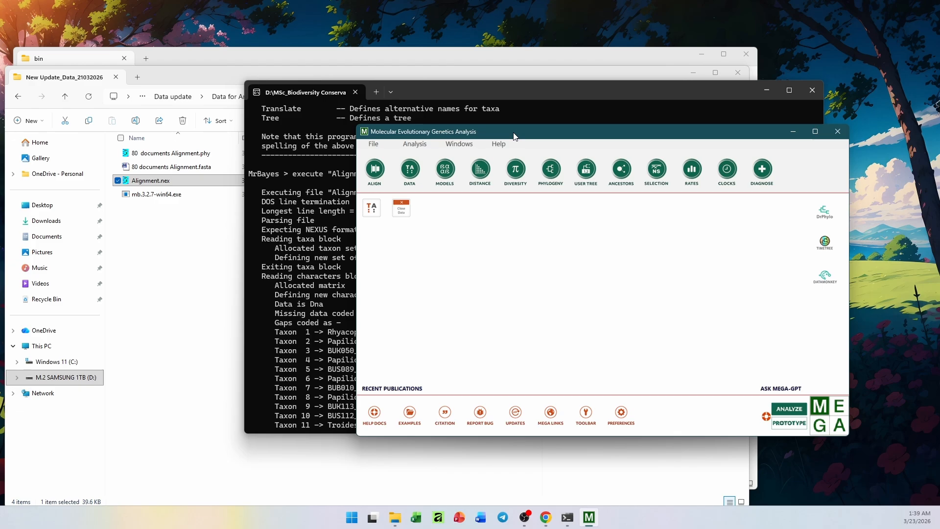
drag(514, 136, 532, 135)
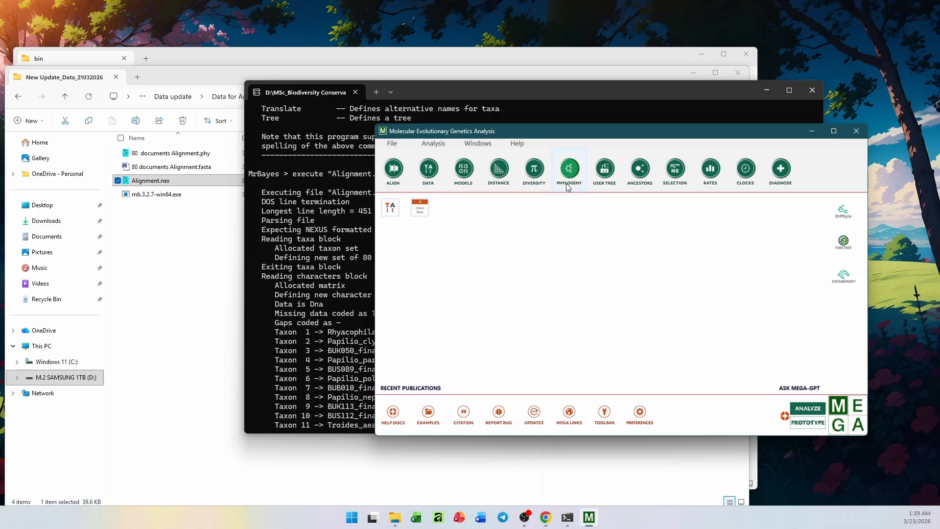
Start constructing a Maximum Likelihood tree from the active 80 documents Alignment.fasta data and reposition the analysis preferences window
click(567, 181)
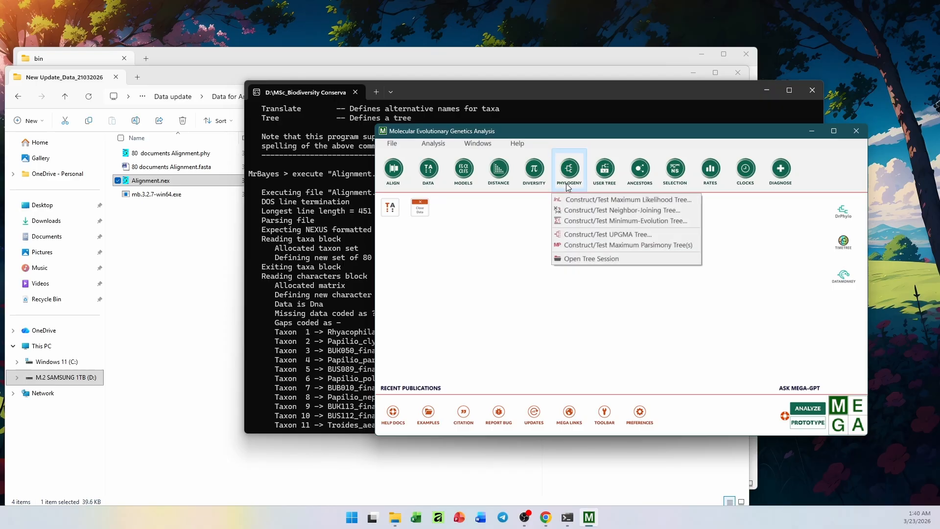
click(580, 203)
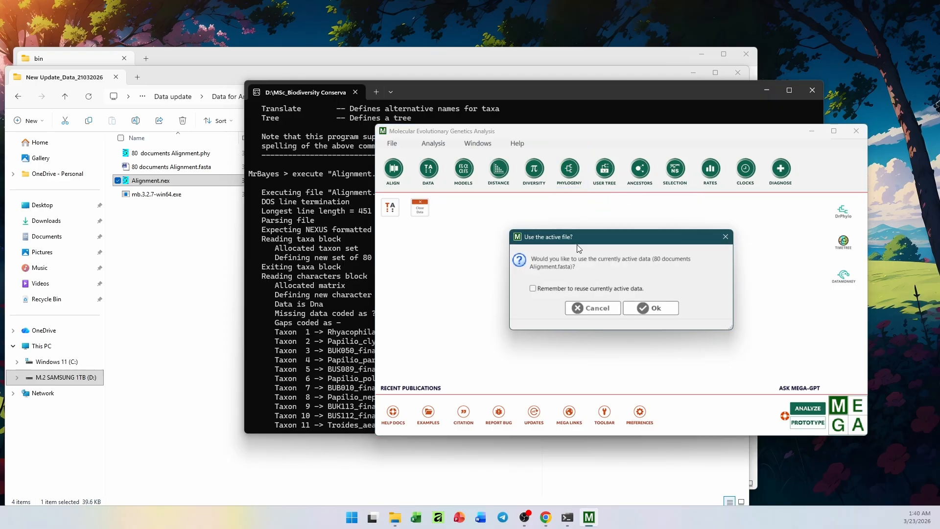
click(648, 309)
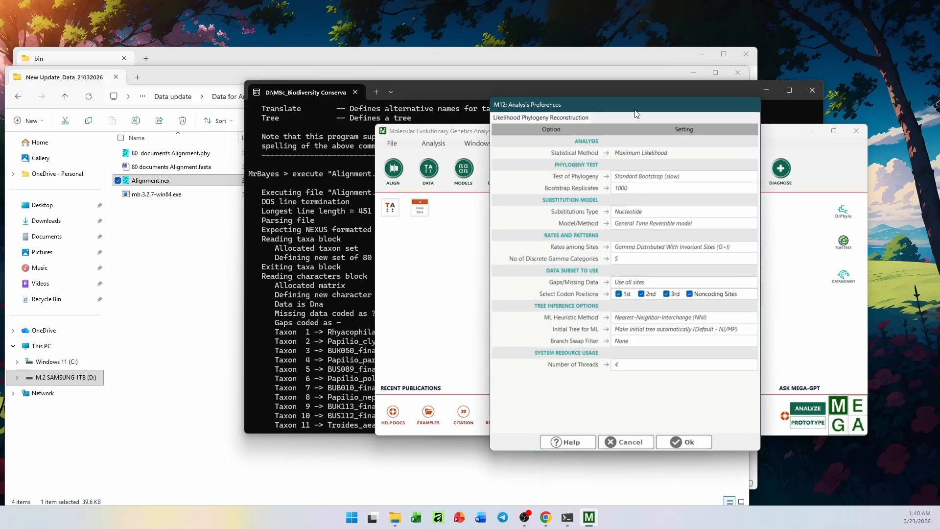
drag(626, 108, 588, 120)
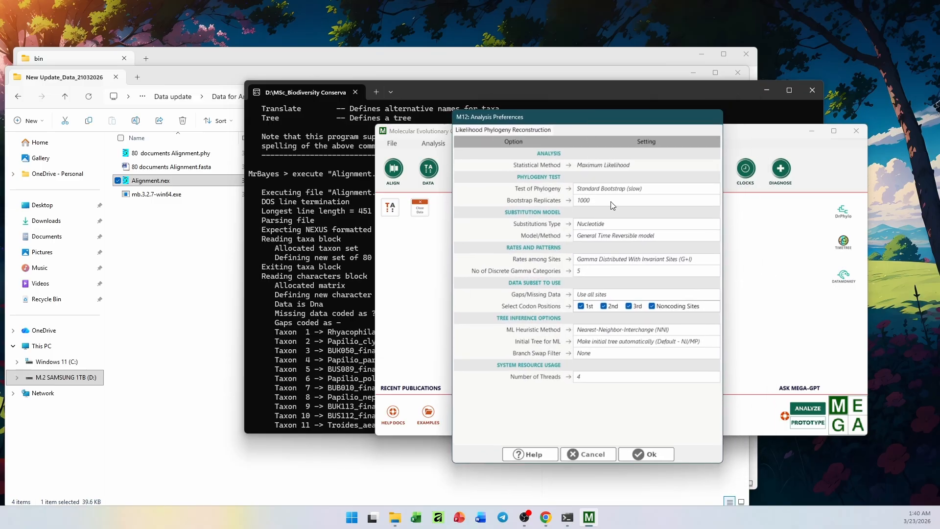
Confirm 1000 bootstrap replicates for the Maximum Likelihood tree
click(626, 200)
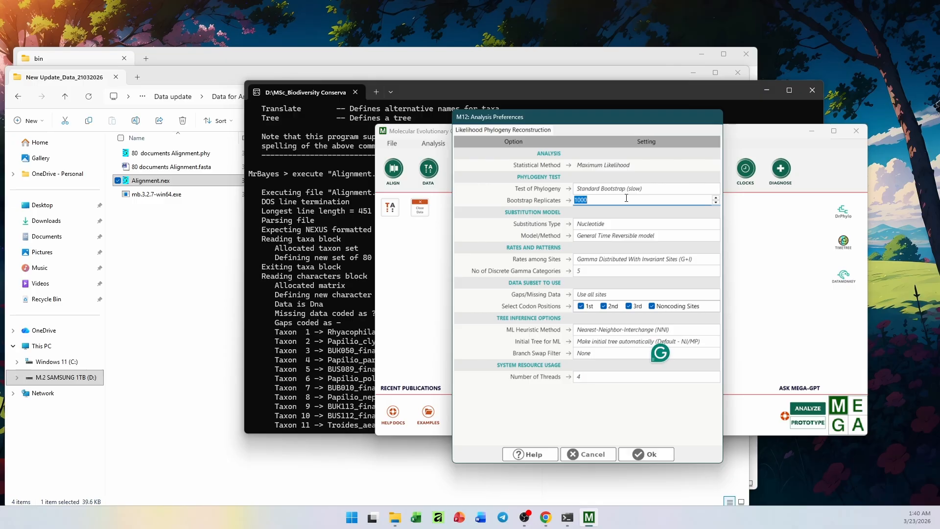
click(624, 199)
key(Return)
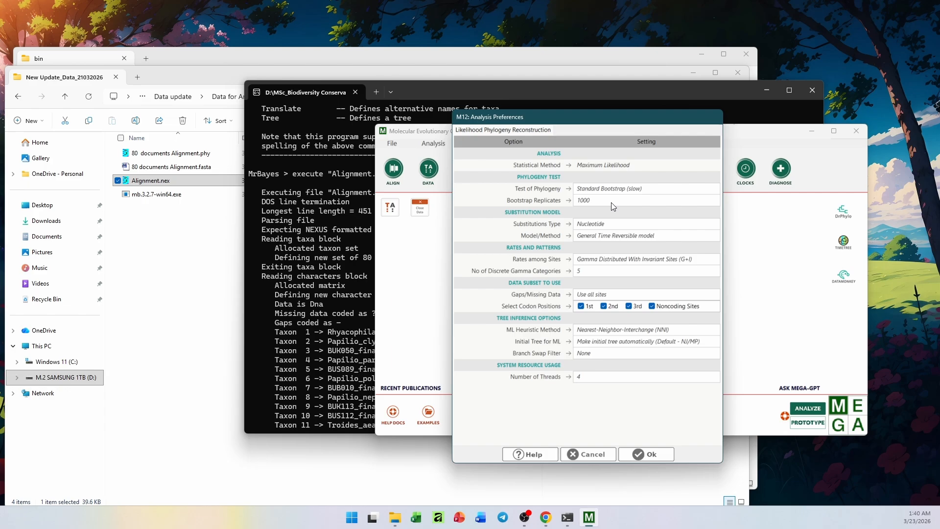
Choose the General Time Reversible model with Gamma Distributed With Invariant Sites (G+I), run the tree analysis and enlarge its progress window
click(643, 236)
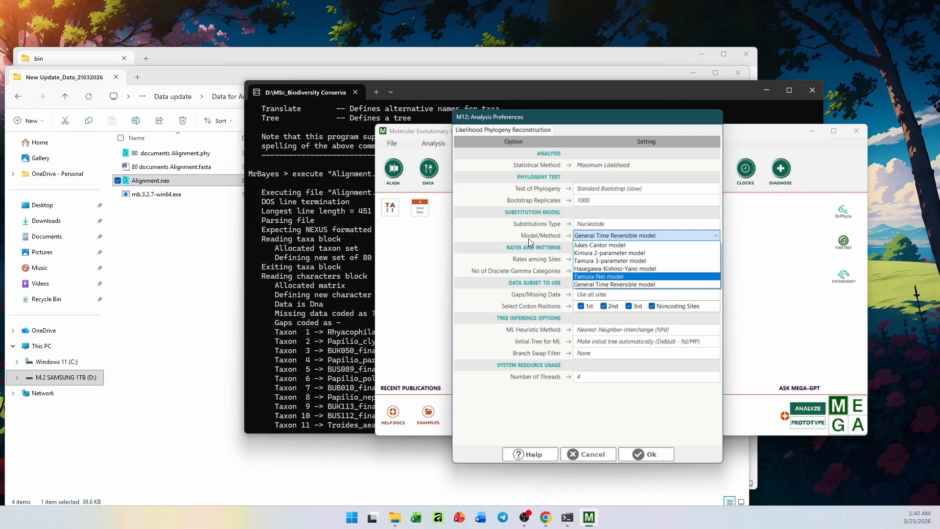
click(604, 286)
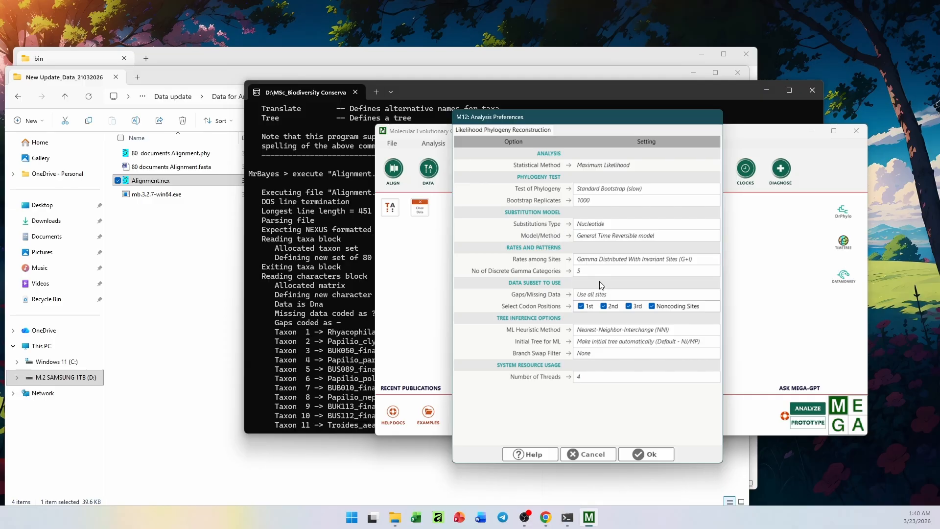
click(610, 261)
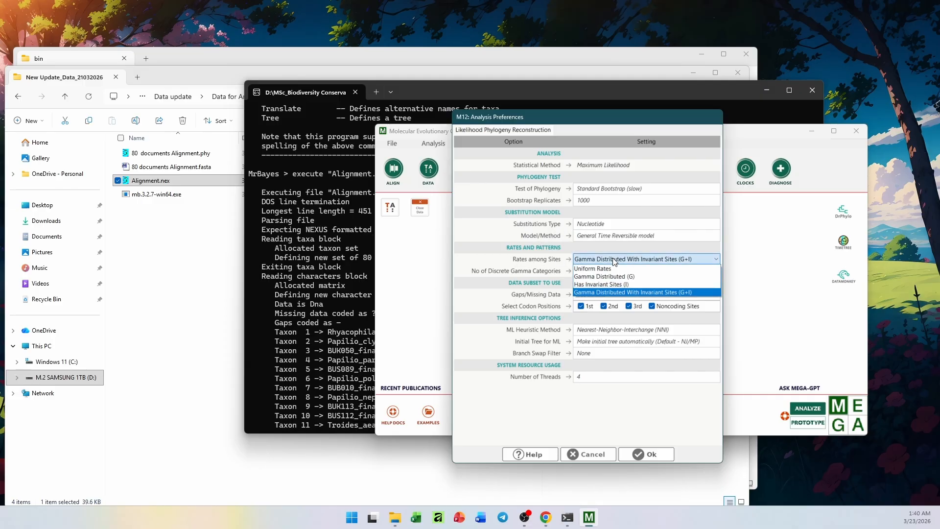
click(645, 294)
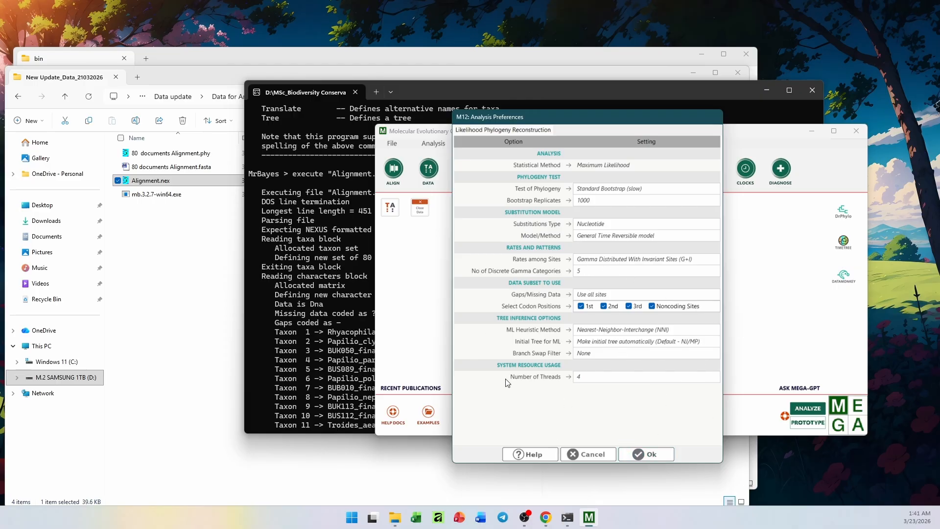
click(645, 454)
drag(570, 316, 704, 391)
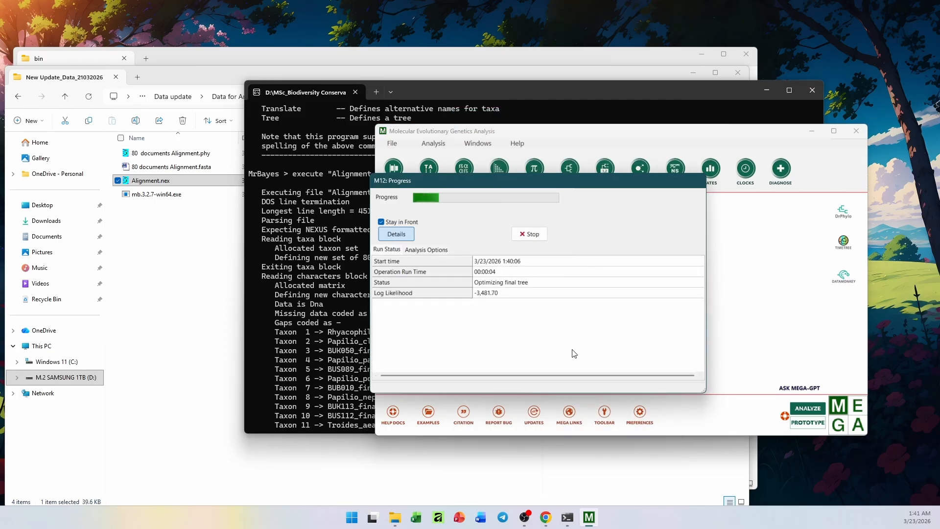
Shrink the progress window, stop the Maximum Likelihood bootstrapping early and confirm aborting the process
drag(705, 391, 686, 361)
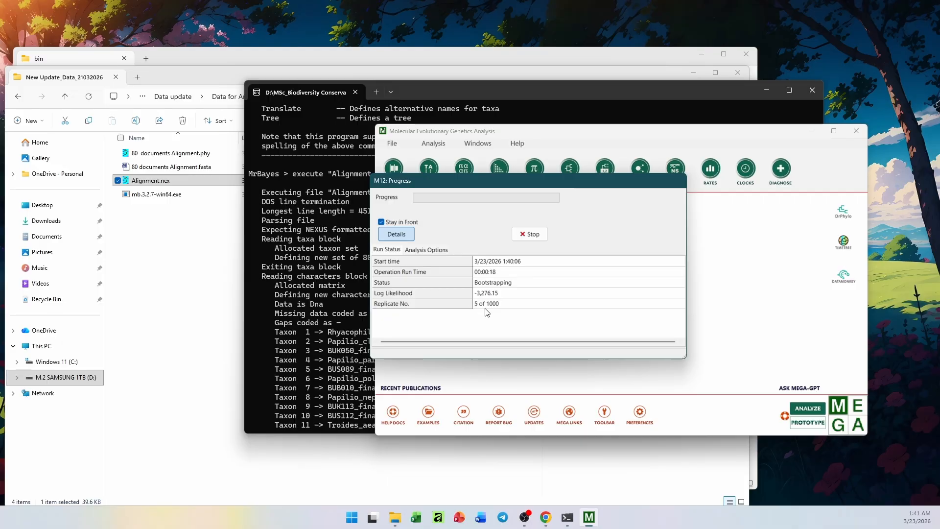
click(528, 235)
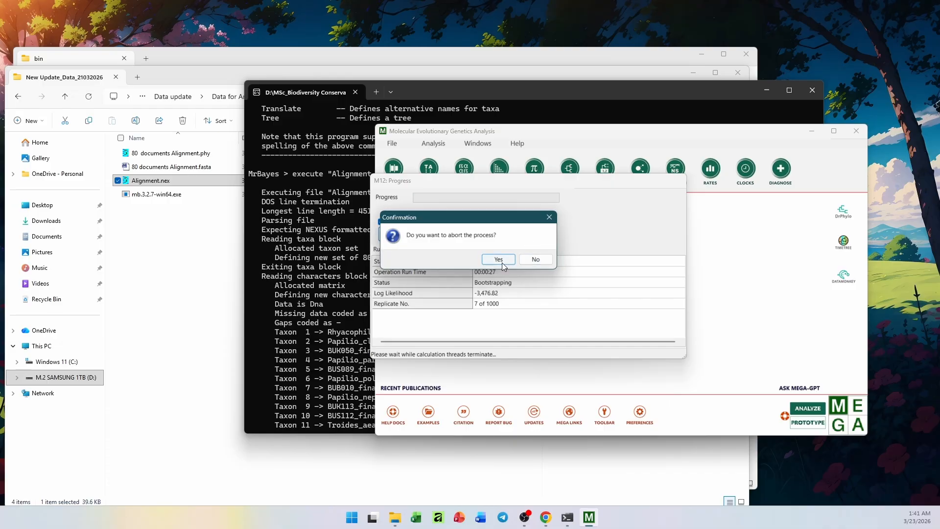
click(501, 261)
click(544, 265)
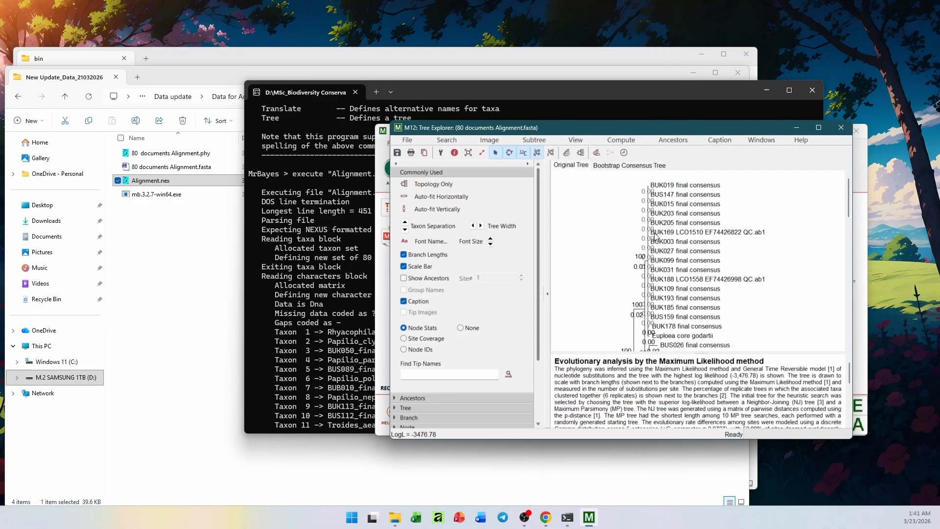
Maximize the Tree Explorer, review the original Maximum Likelihood tree for 80 documents Alignment.fasta, and close the tree and MEGA
double_click(681, 126)
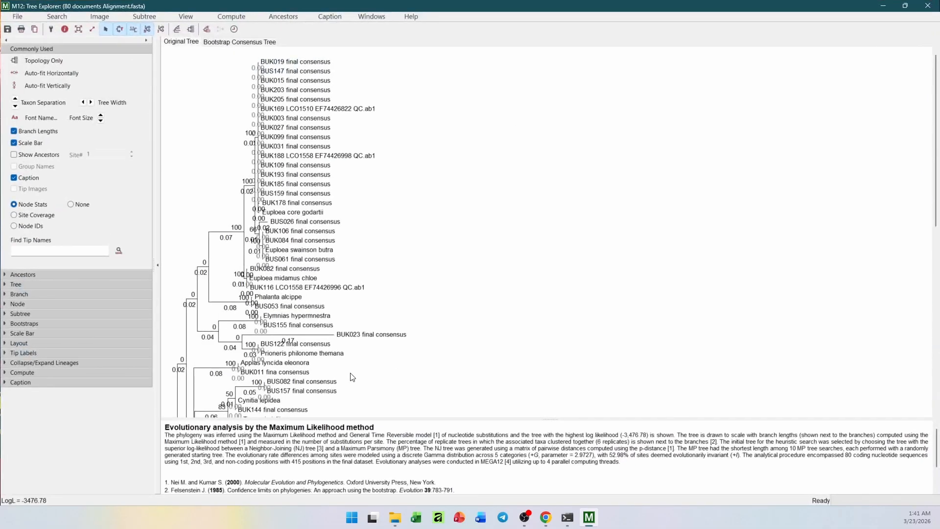
scroll(318, 373, down, 2)
scroll(275, 343, up, 3)
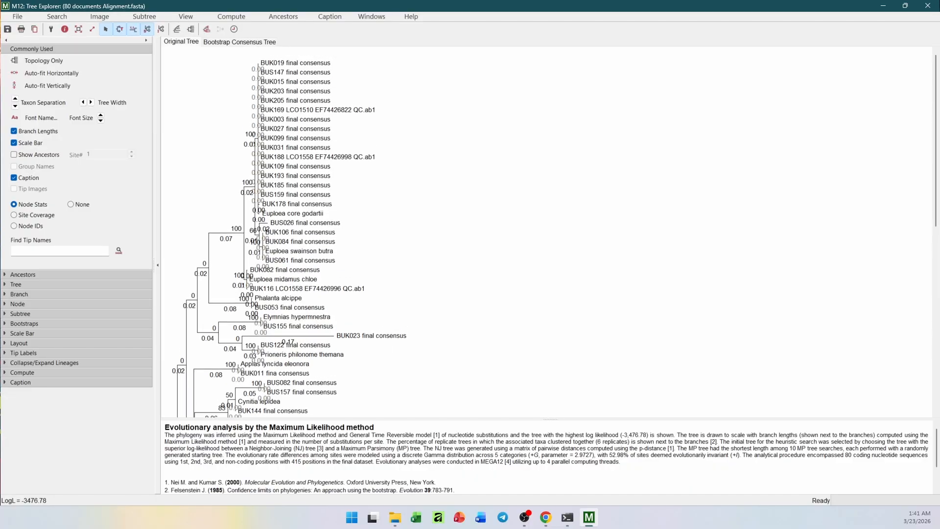
click(929, 6)
click(509, 263)
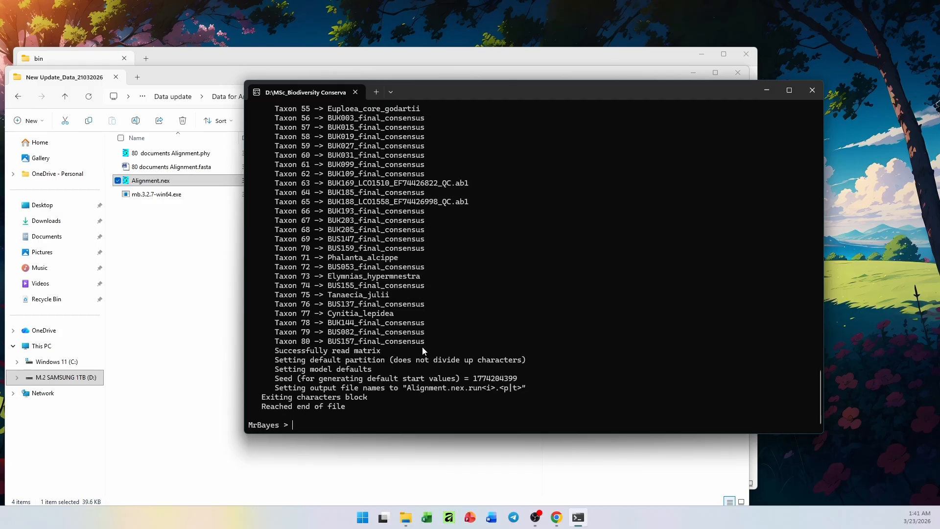
Move the MrBayes console aside to uncover the file list and examine the taxa read from Alignment.nex, back to taxon 1
drag(438, 96, 454, 99)
drag(454, 99, 517, 99)
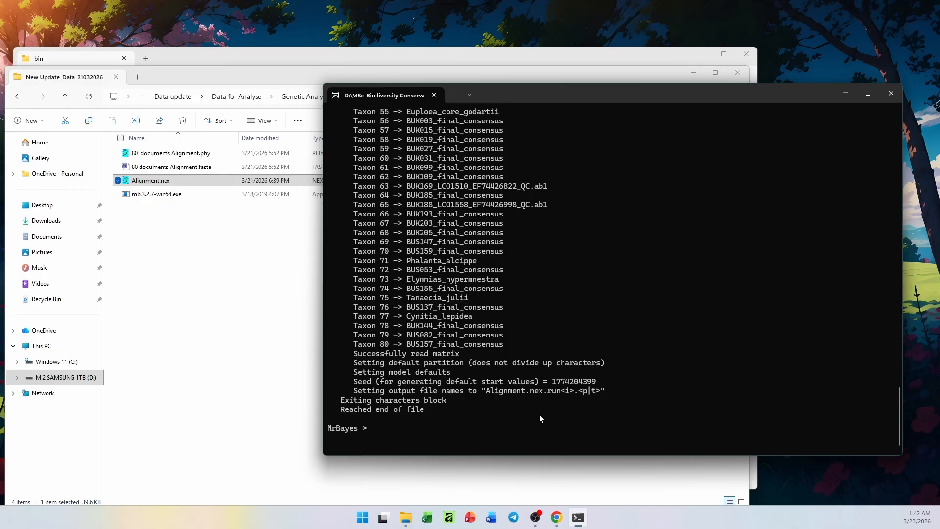
scroll(540, 414, up, 17)
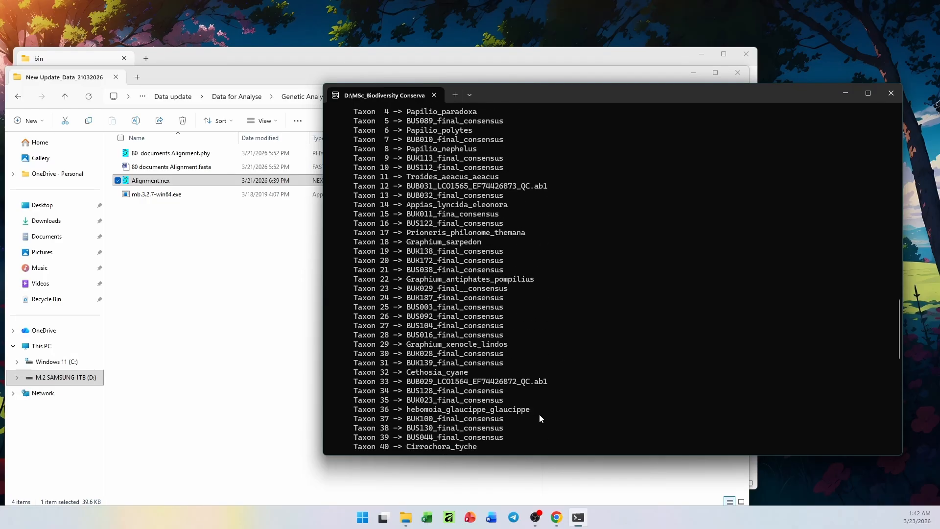
scroll(540, 419, up, 1)
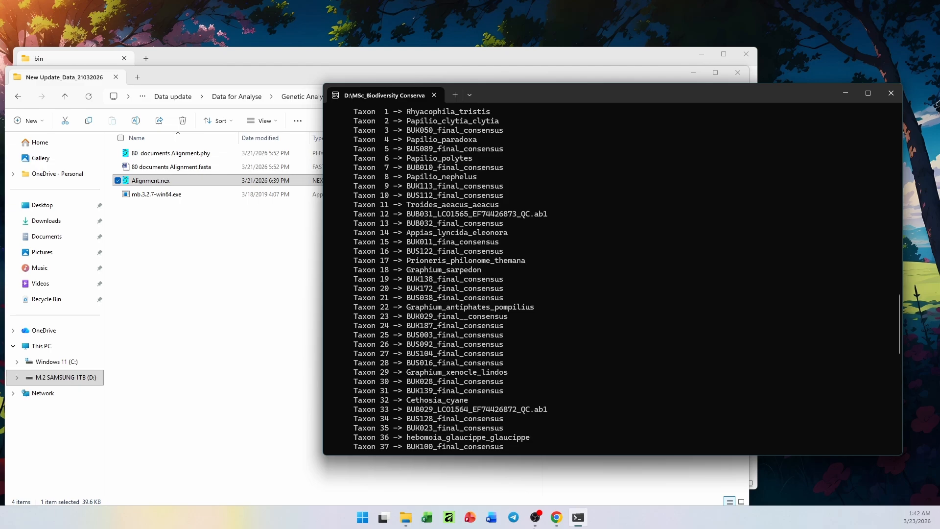
Switch to the New Update_Data_21032026 folder, select 80 documents Alignment.fasta and clear the selection
click(213, 169)
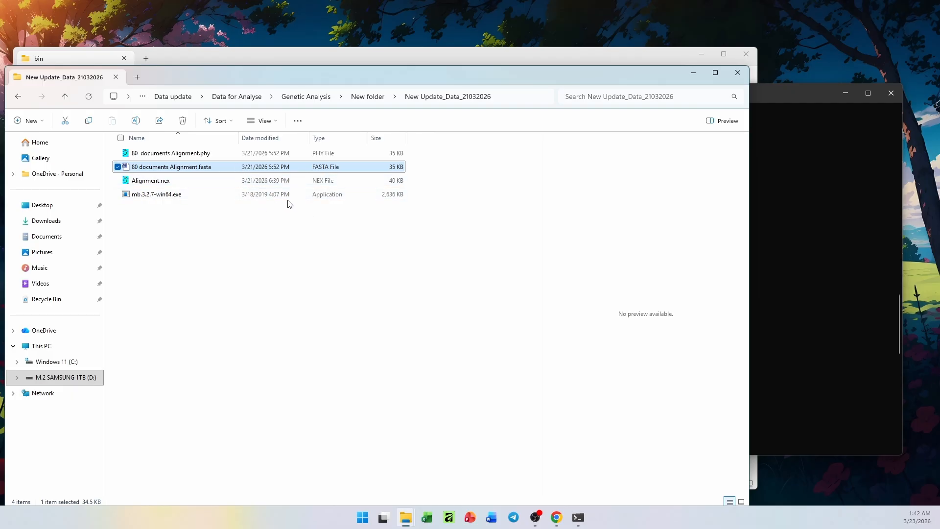
click(520, 338)
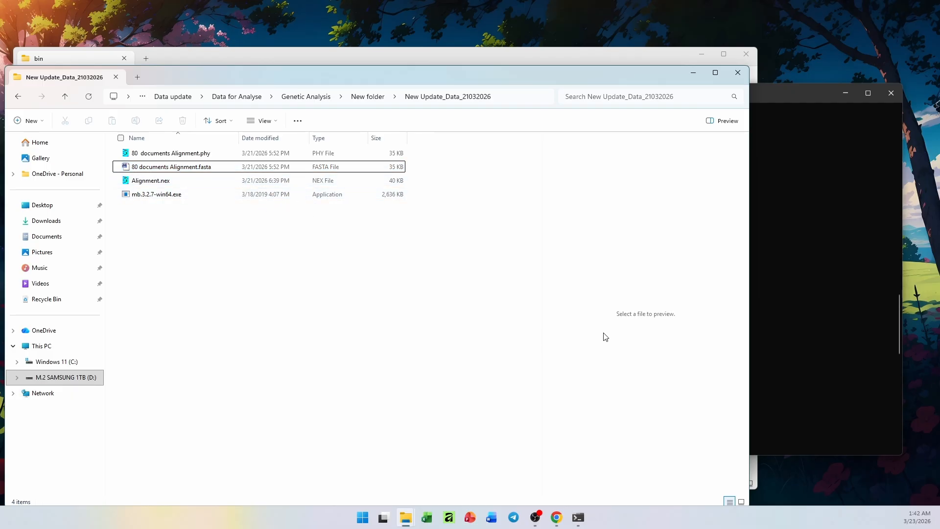